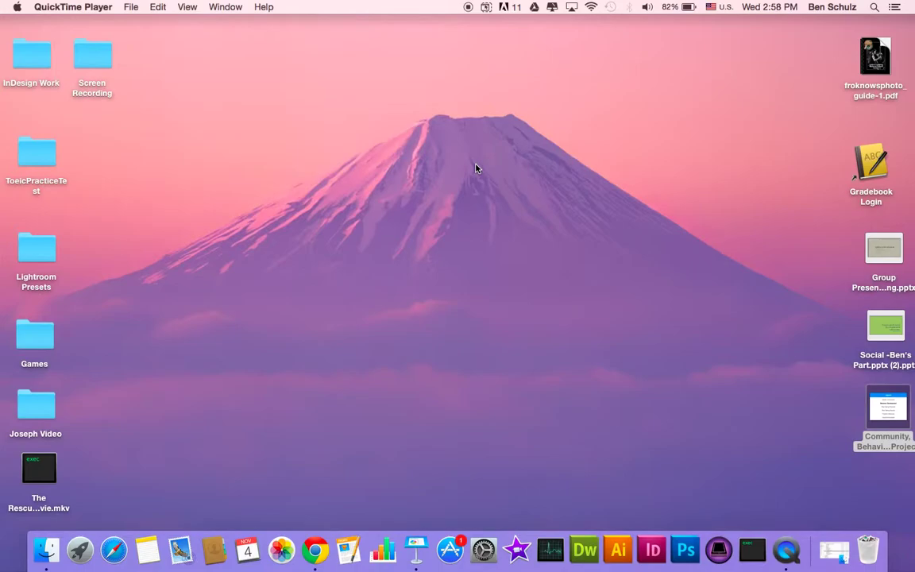
Switch to the full-screen Chrome space showing the AutoCrat Tutorial (Responses) sheet
key("ctrl+Left")
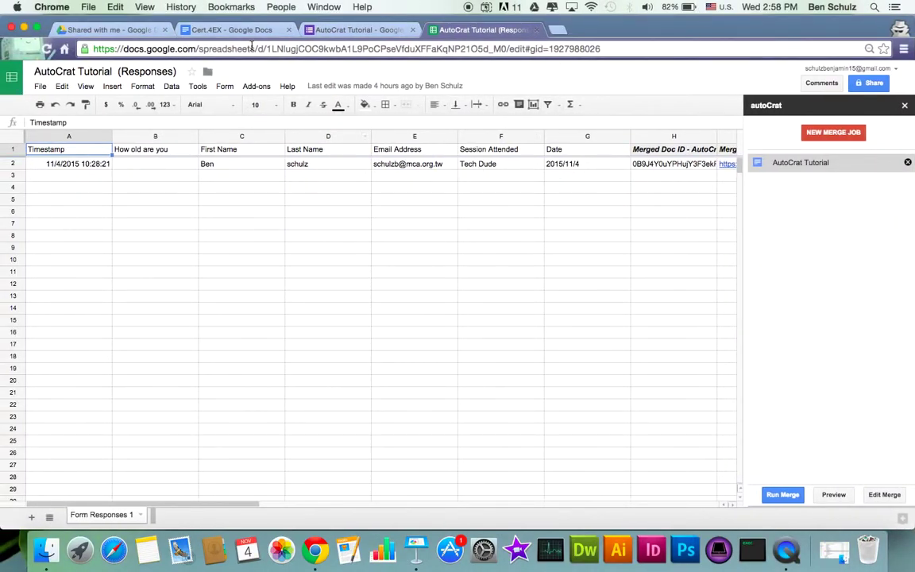
Switch to the 'AutoCrat Tutorial - Google Forms' editor tab
left_click(337, 33)
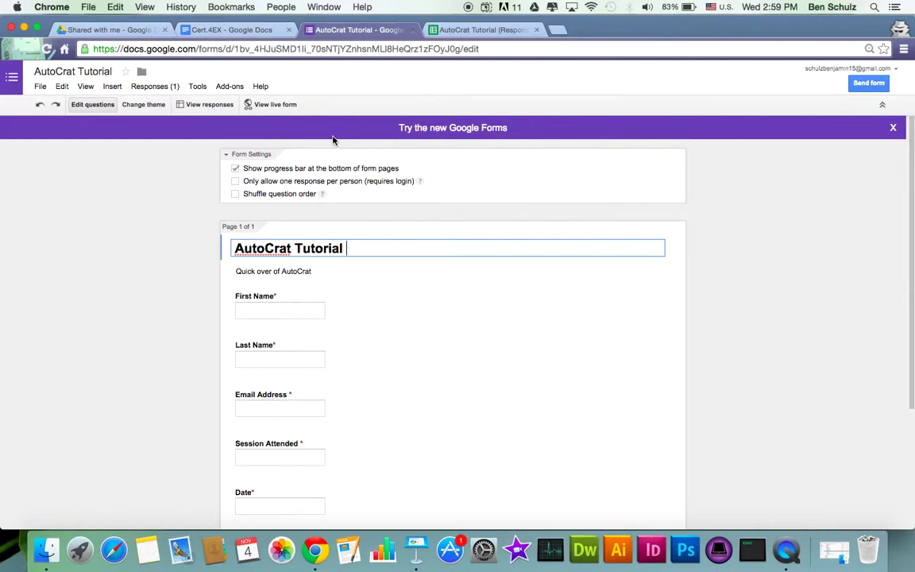
Check that the Email Address question's data validation requires a valid email address
scroll(108, 284, "down", 3)
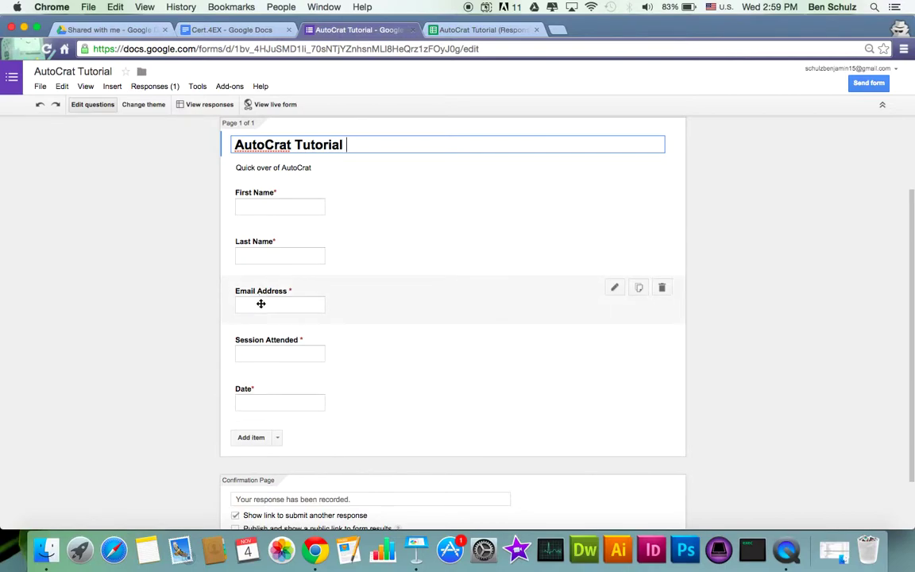
left_click(388, 296)
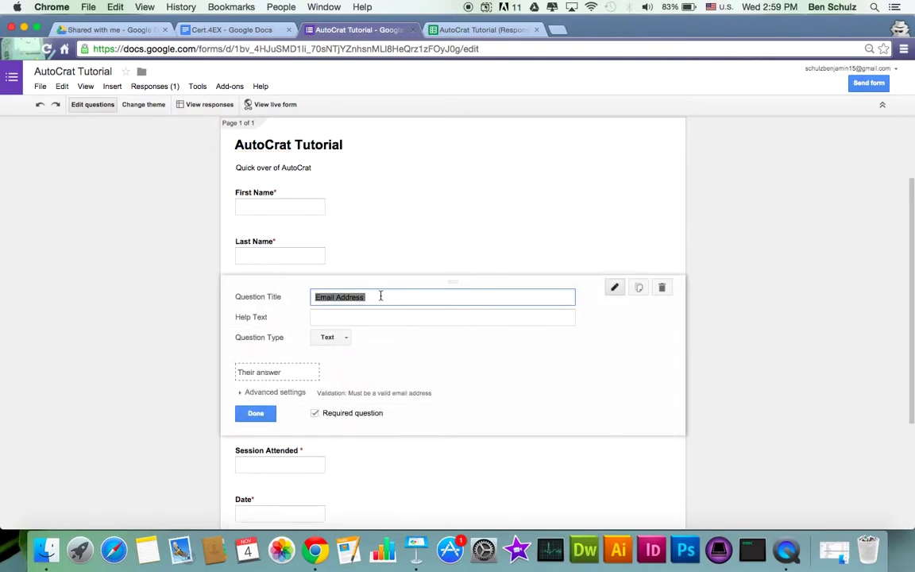
left_click(239, 398)
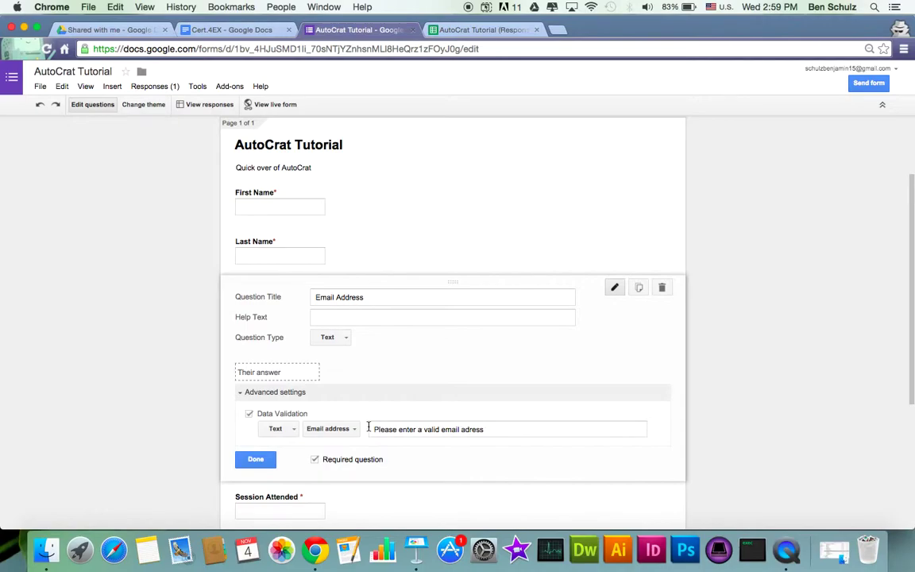
left_click(255, 459)
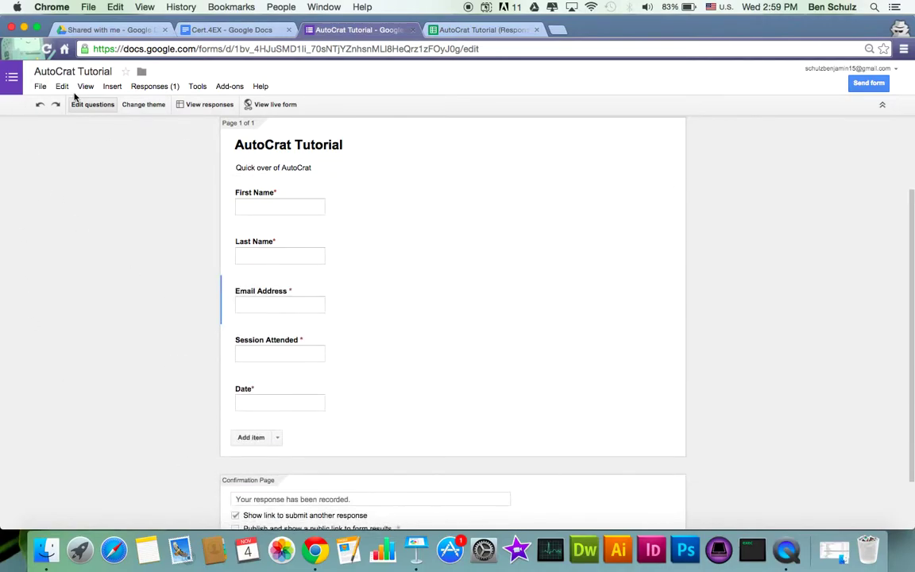
Look over the form's Responses options, then return to the responses spreadsheet
left_click(148, 86)
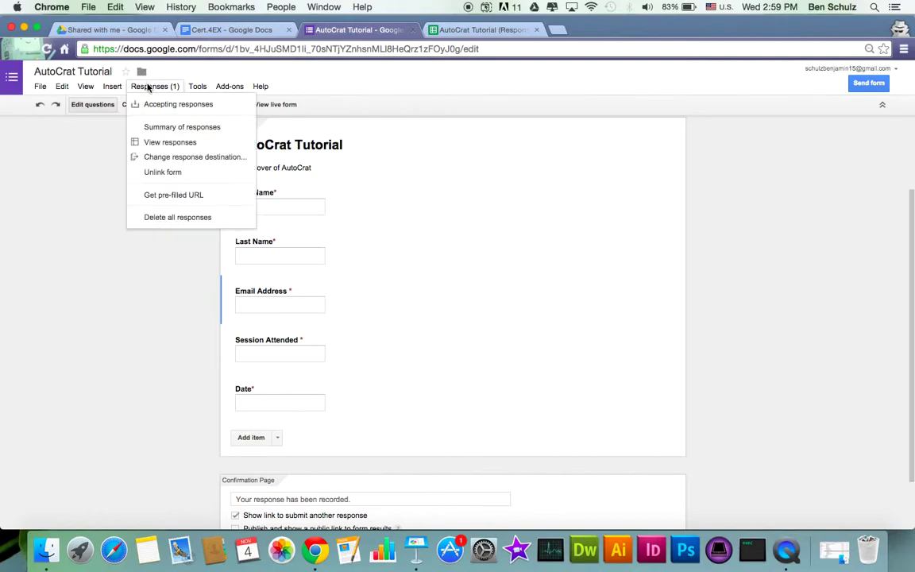
left_click(89, 241)
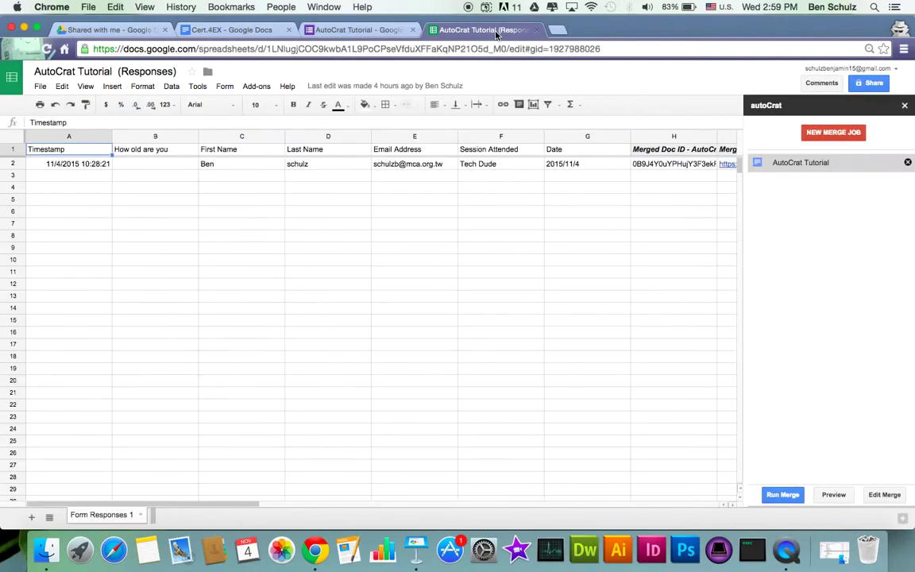
left_click(481, 29)
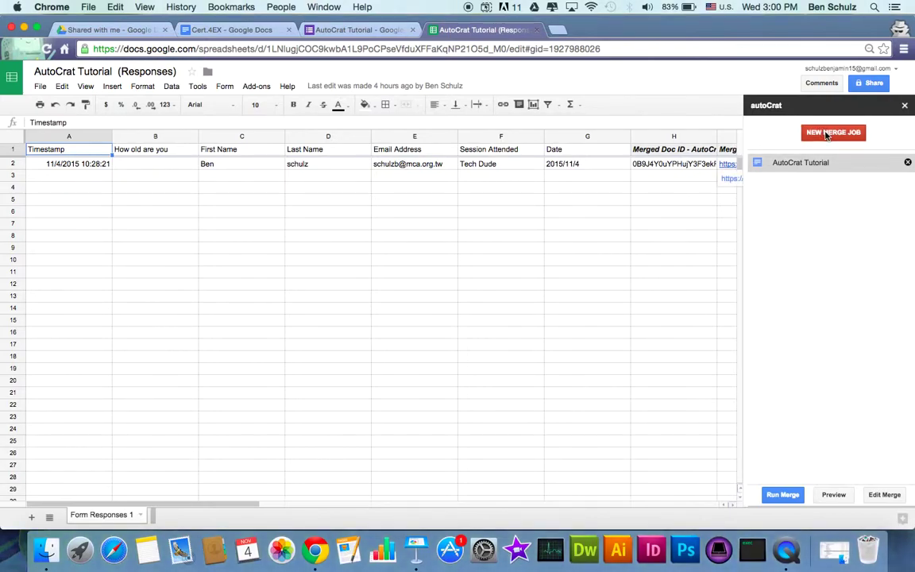
left_click(255, 86)
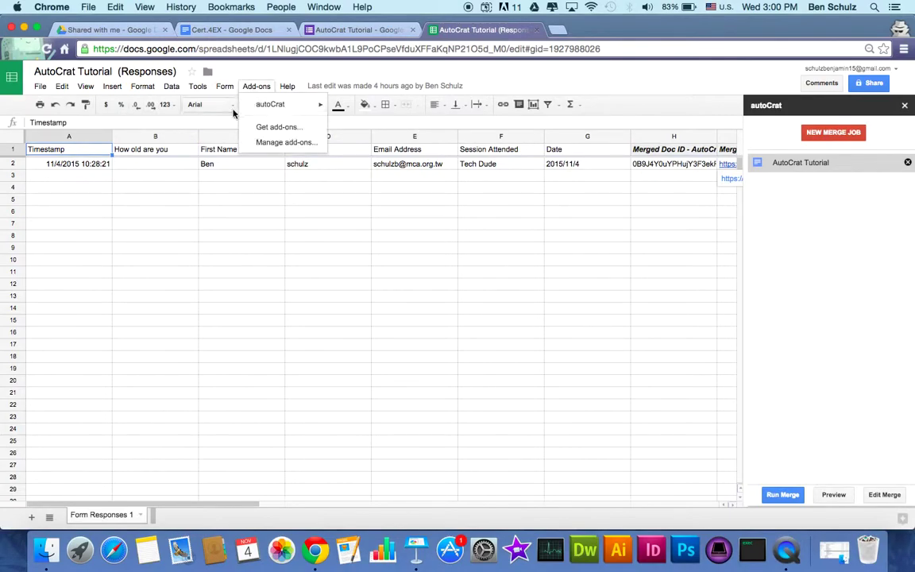
left_click(255, 128)
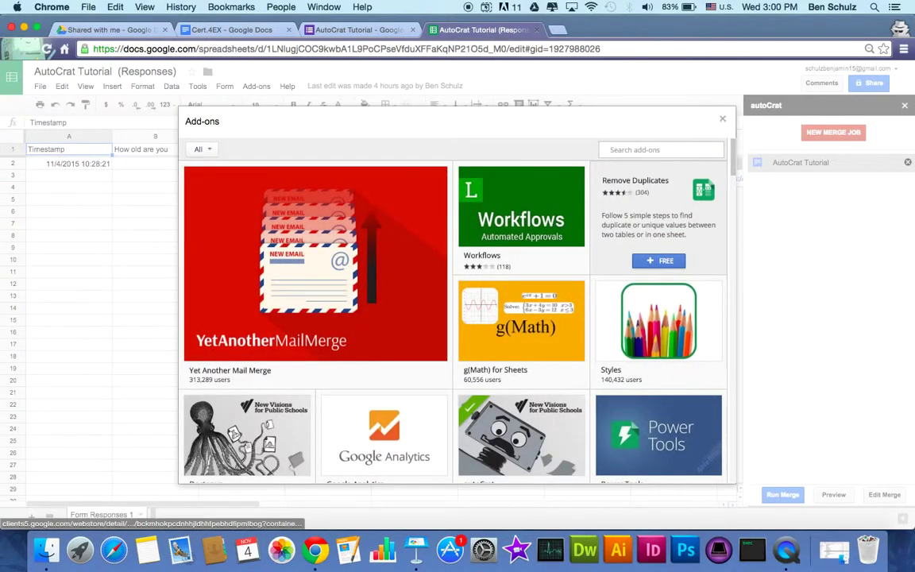
type("autocrat")
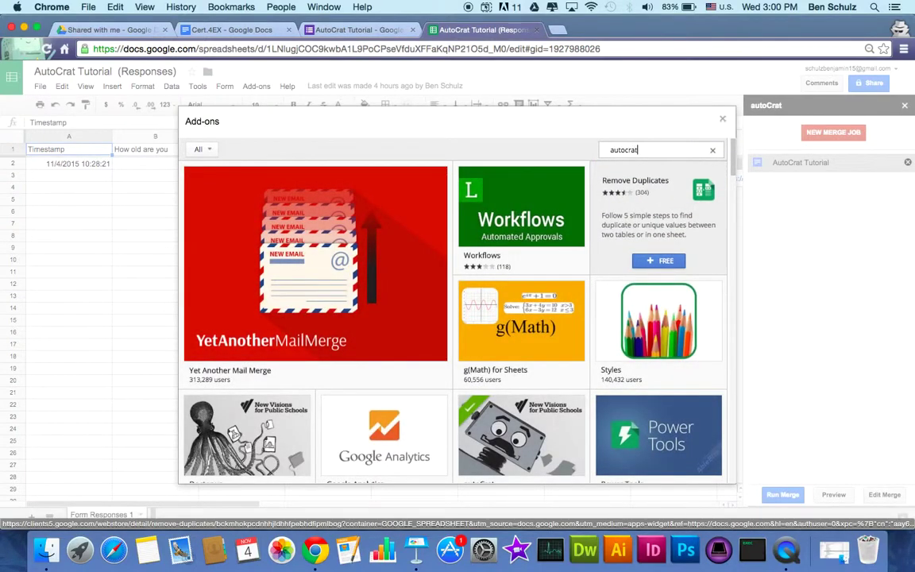
key("Return")
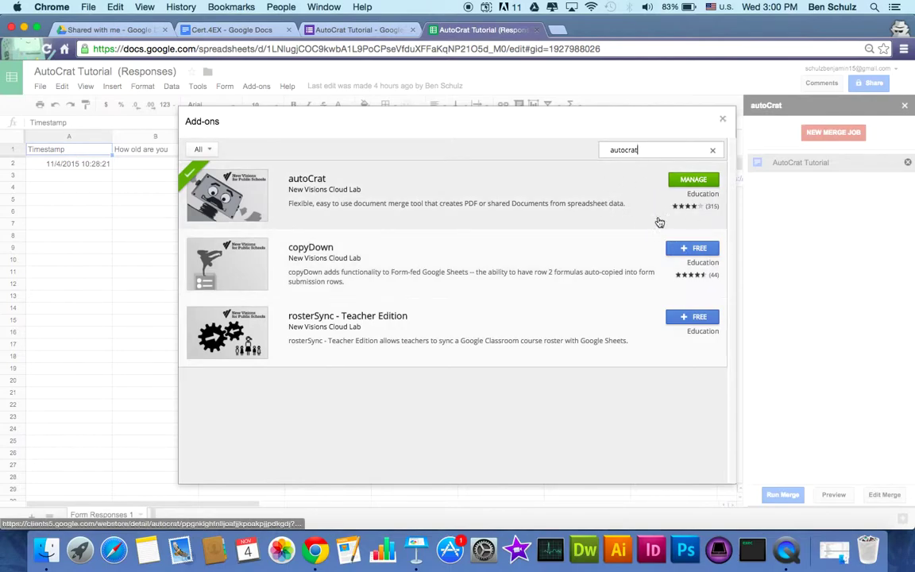
left_click(722, 120)
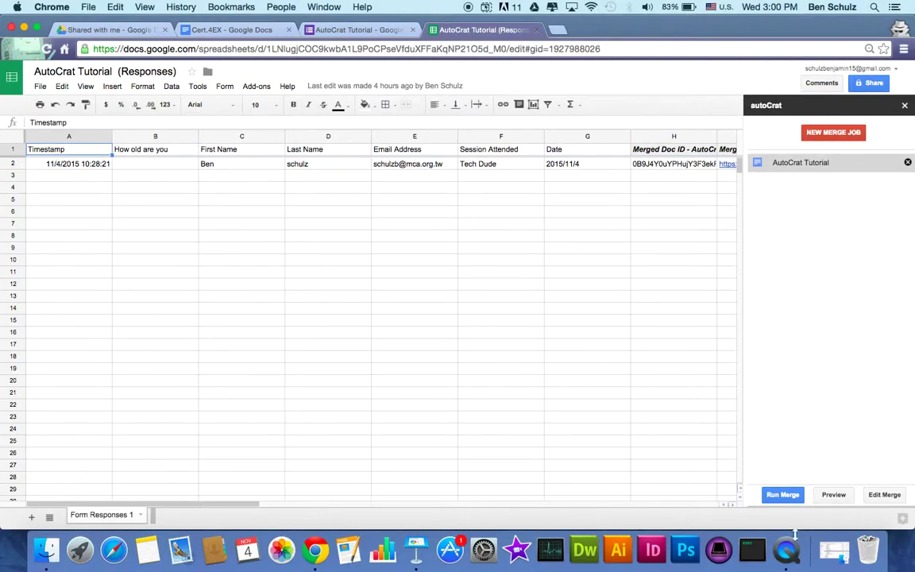
Edit the AutoCrat Tutorial merge job and bring up the Cert.4EX certificate document
left_click(794, 162)
left_click(879, 494)
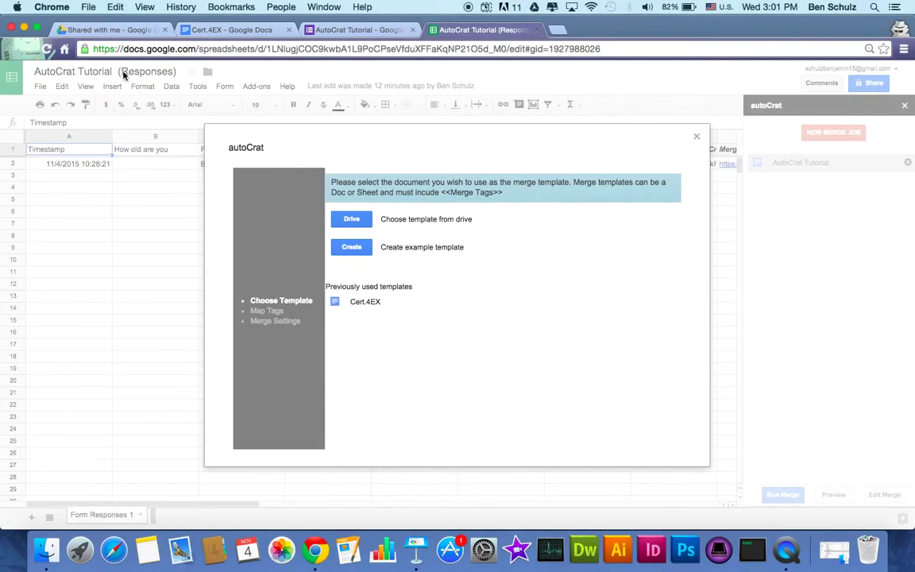
left_click(223, 34)
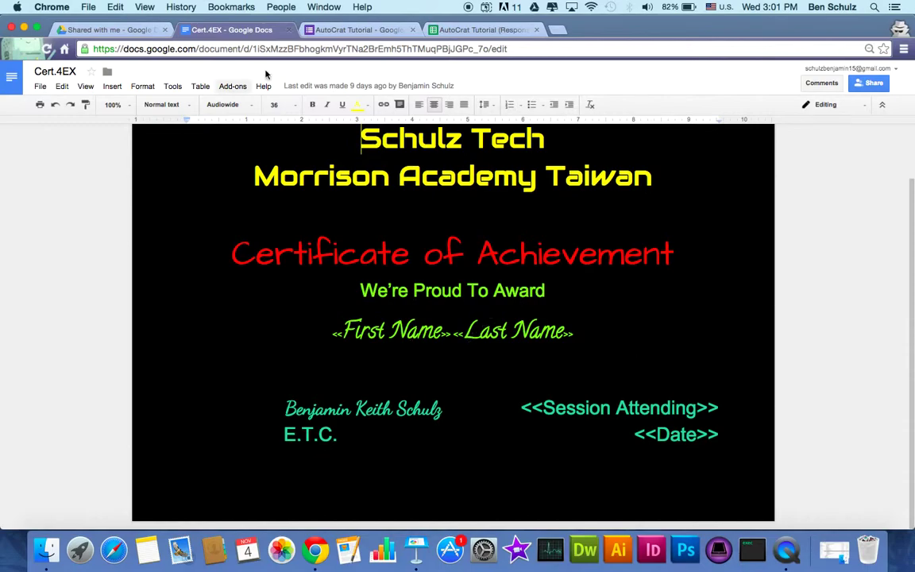
Review Cert.4EX's merge tags (First Name, Last Name, Session Attending, Date), then return to autoCrat's template step
left_click(357, 29)
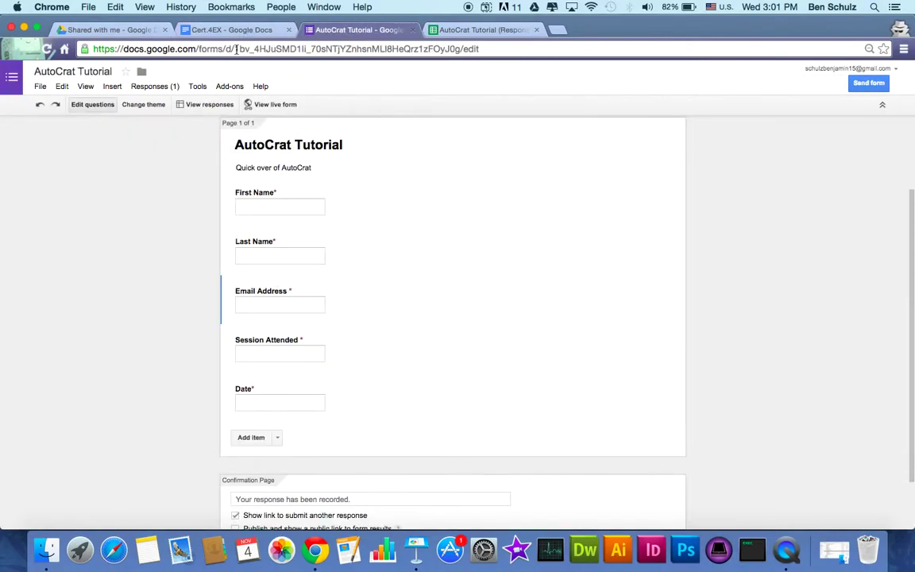
left_click(227, 30)
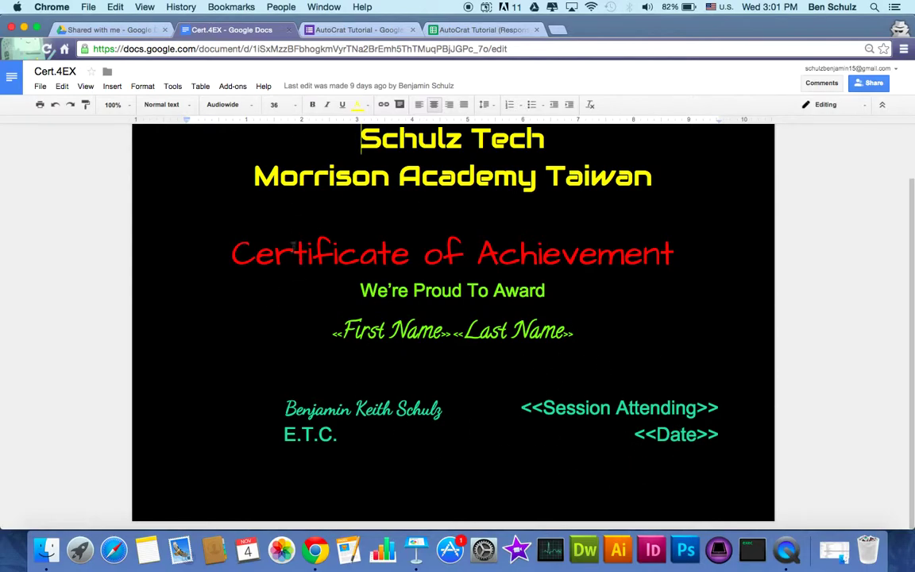
scroll(408, 256, "up", 2)
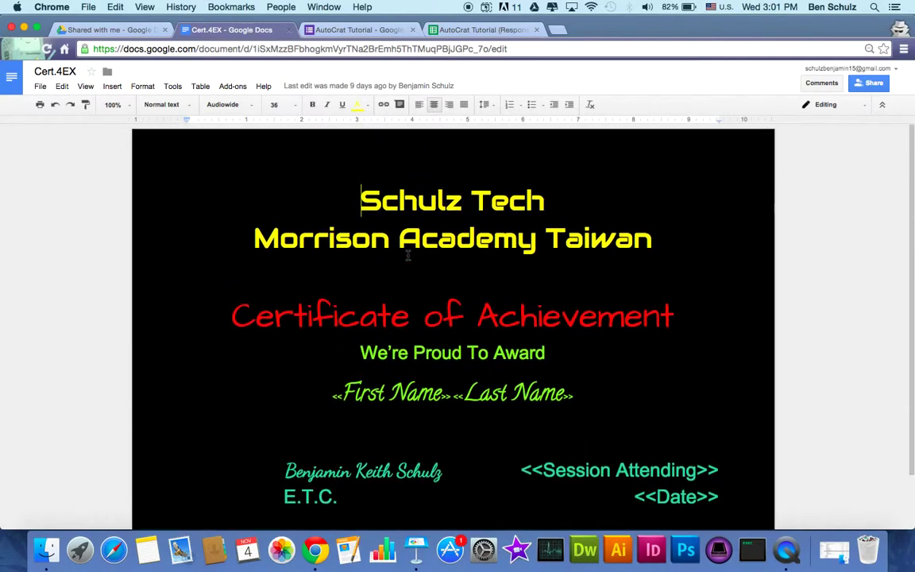
scroll(359, 291, "down", 2)
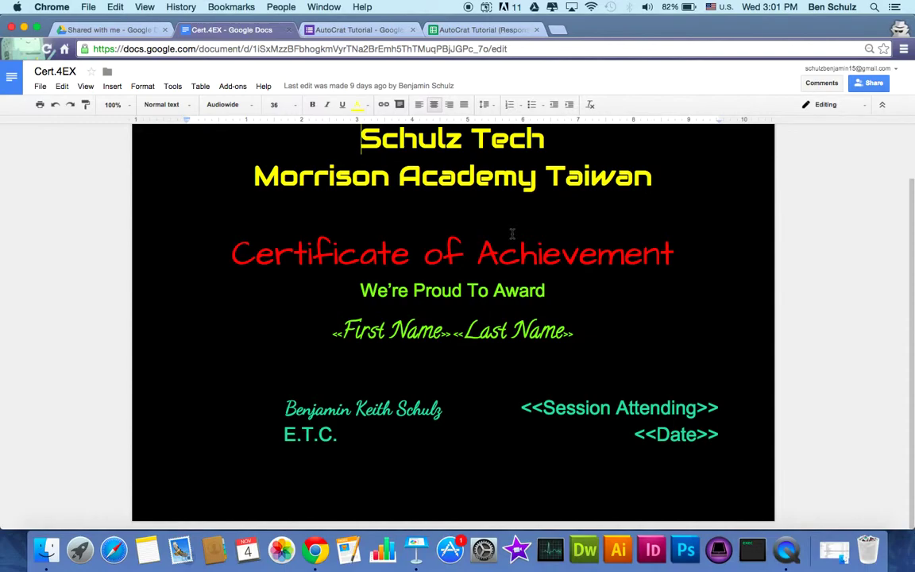
left_click(427, 229)
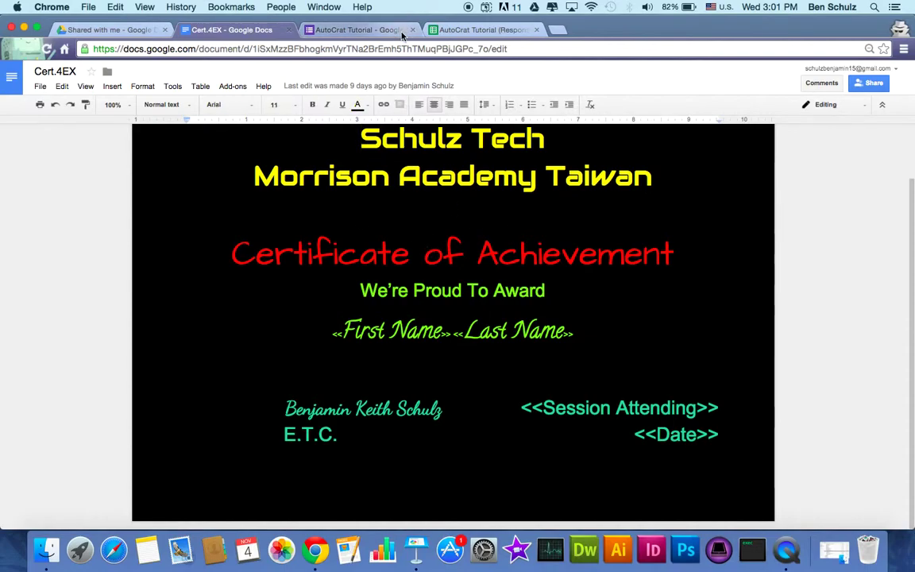
left_click(464, 31)
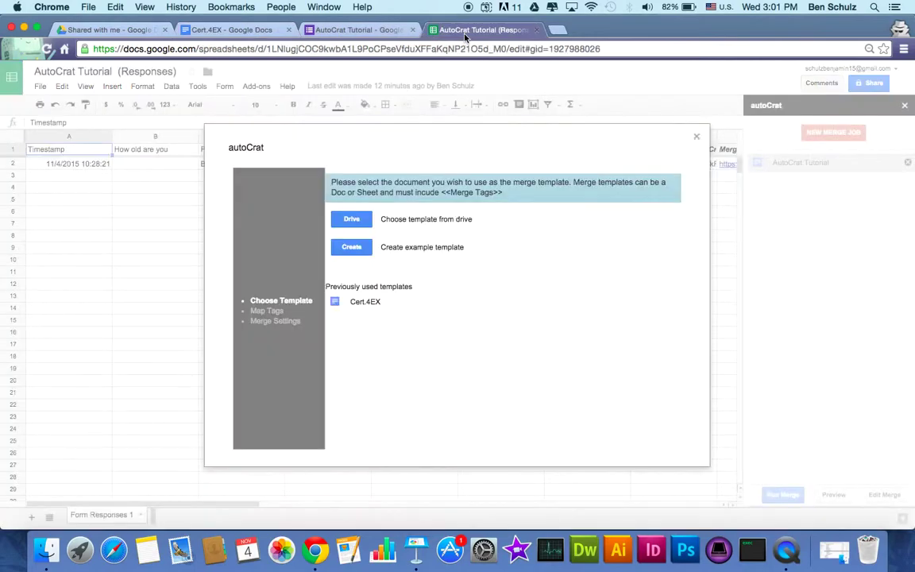
Select the Cert.4EX document from Google Drive as the merge template
left_click(350, 219)
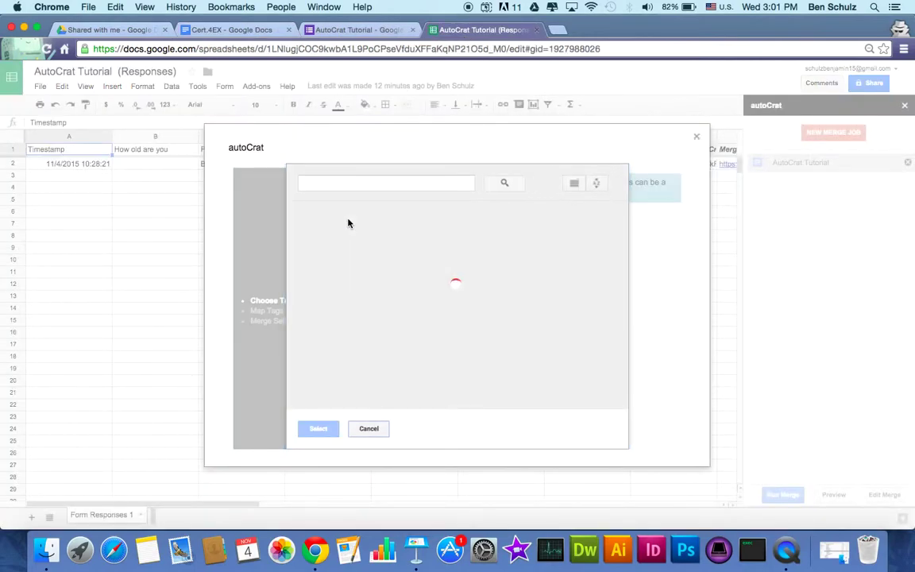
scroll(358, 300, "down", 15)
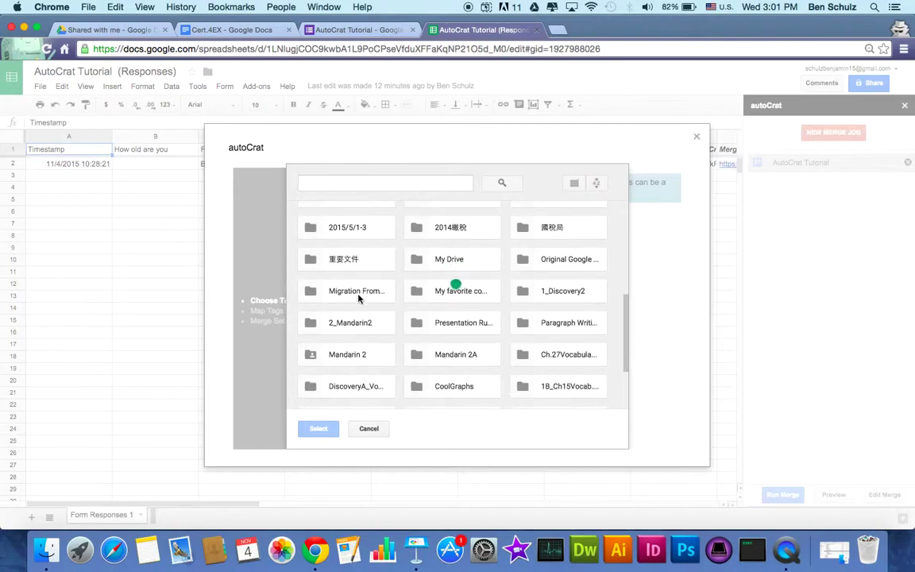
scroll(358, 299, "down", 5)
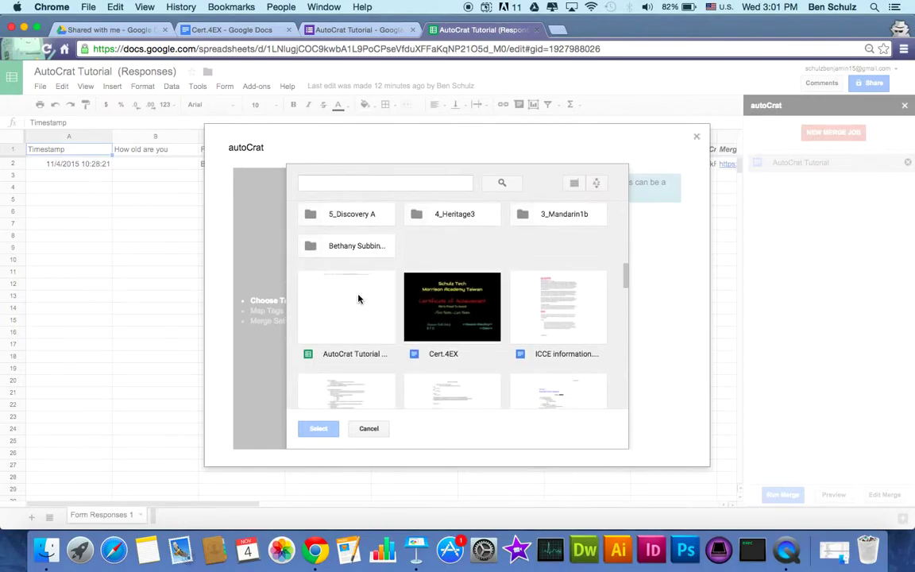
double_click(427, 304)
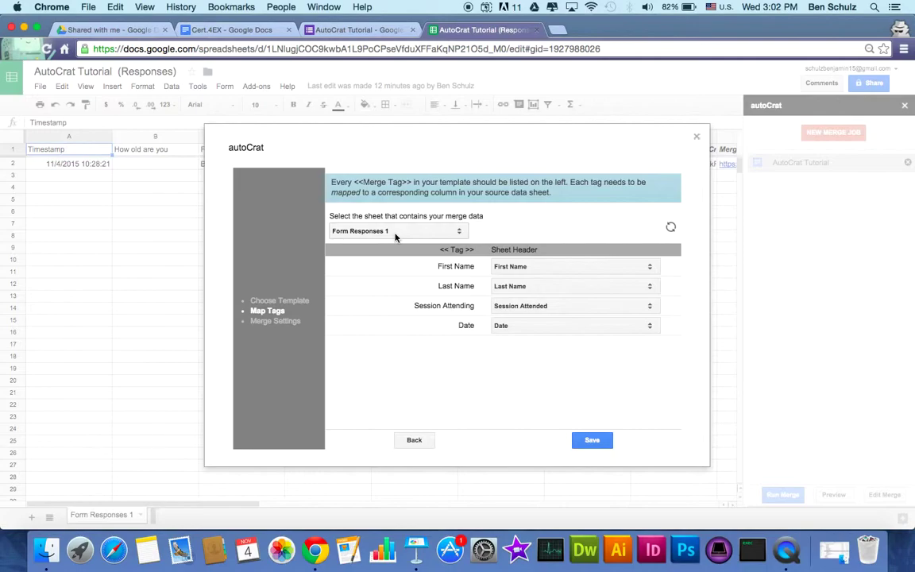
Keep Form Responses 1 as the data sheet after comparing the form and certificate
left_click(396, 237)
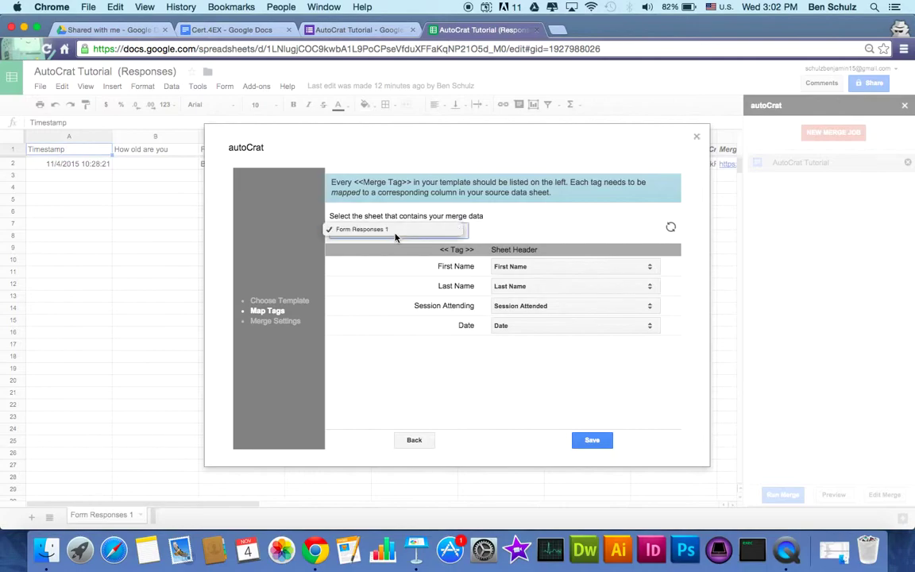
left_click(541, 241)
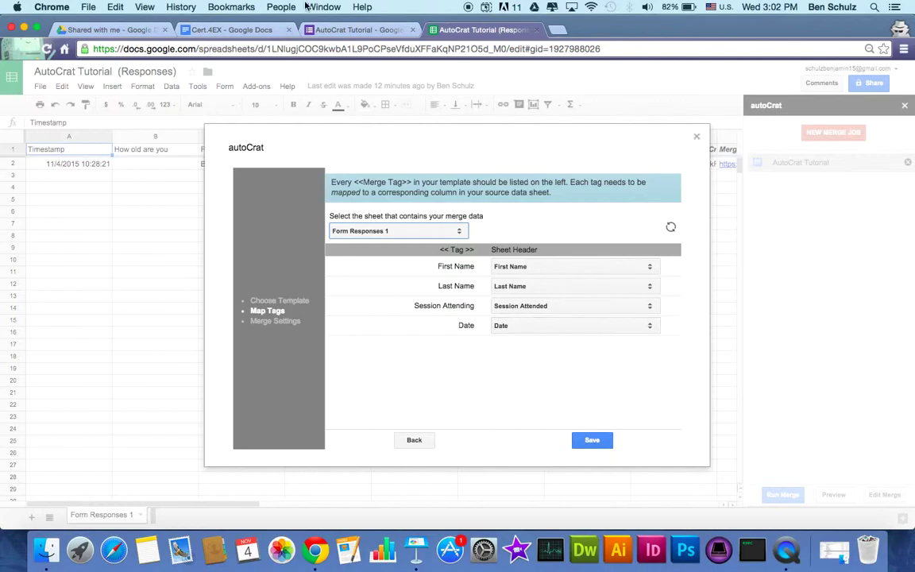
left_click(338, 31)
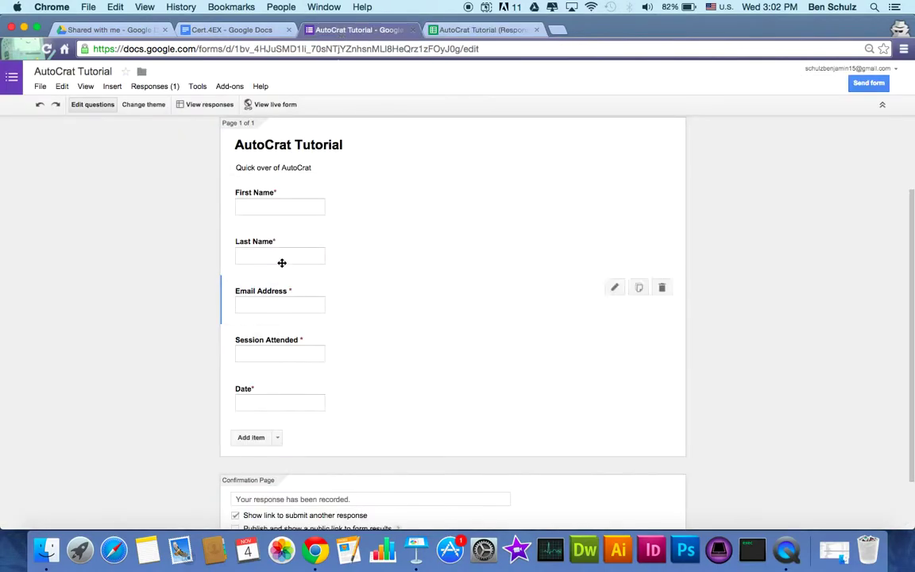
left_click(246, 32)
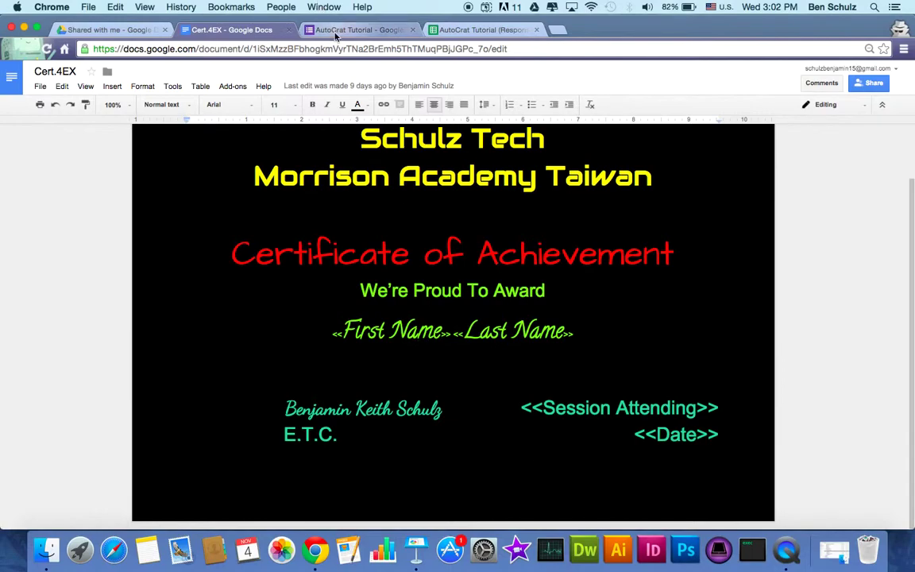
left_click(338, 30)
left_click(453, 30)
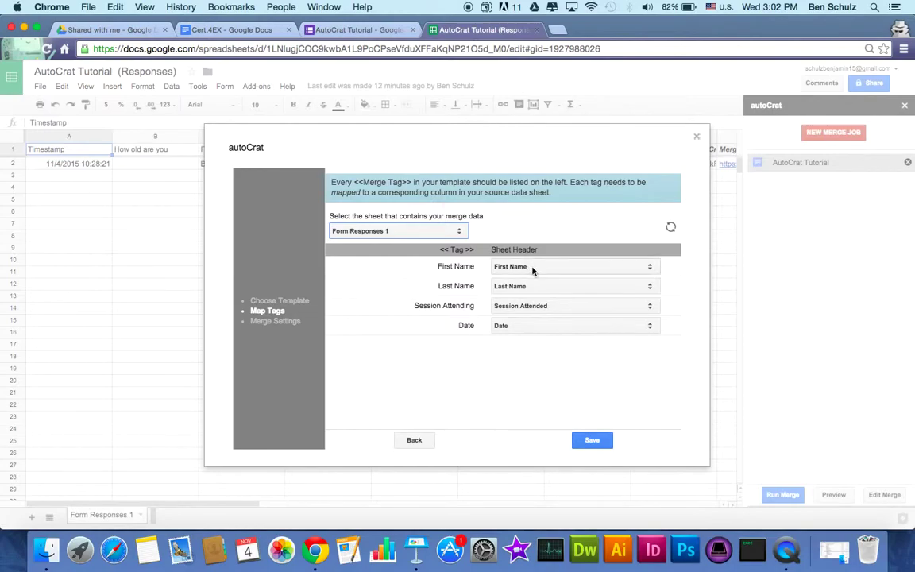
Keep First Name mapped to its matching column and save the tag mappings
left_click(532, 271)
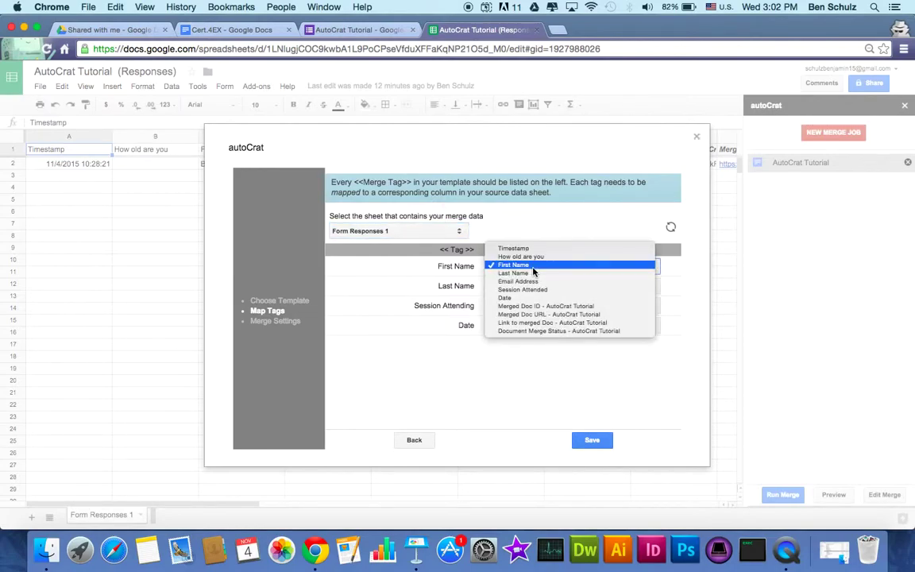
left_click(532, 266)
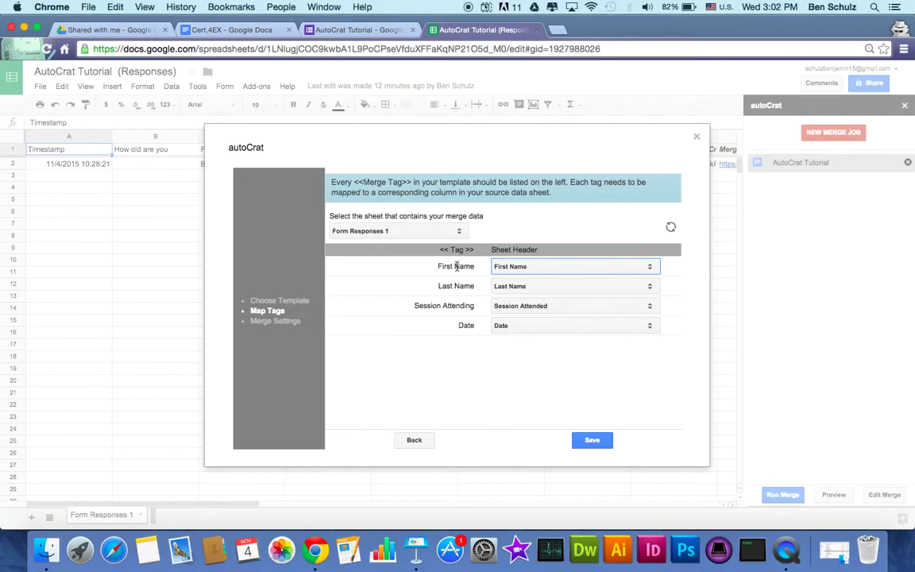
left_click(590, 441)
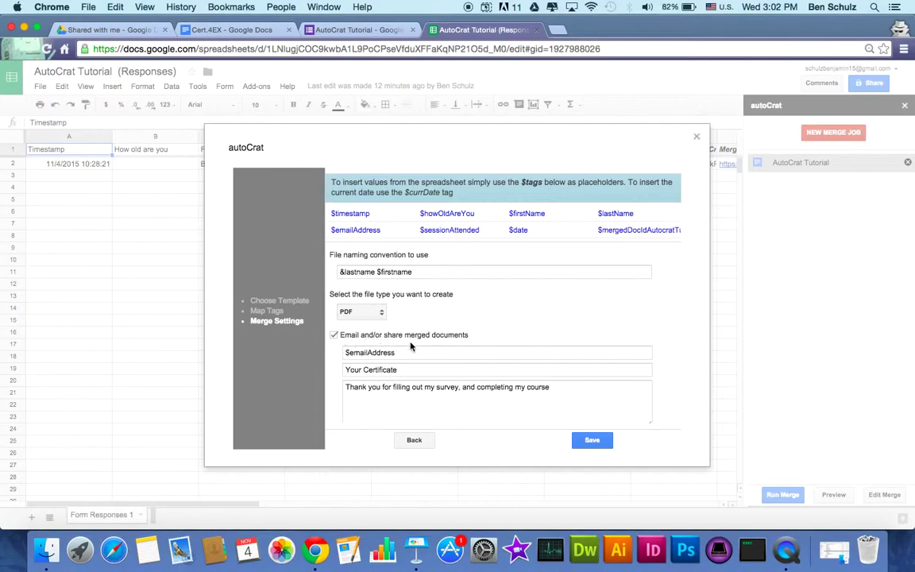
Add '!' to the email message, keep the PDF file attachment, and show Advanced Settings
scroll(413, 356, "down", 3)
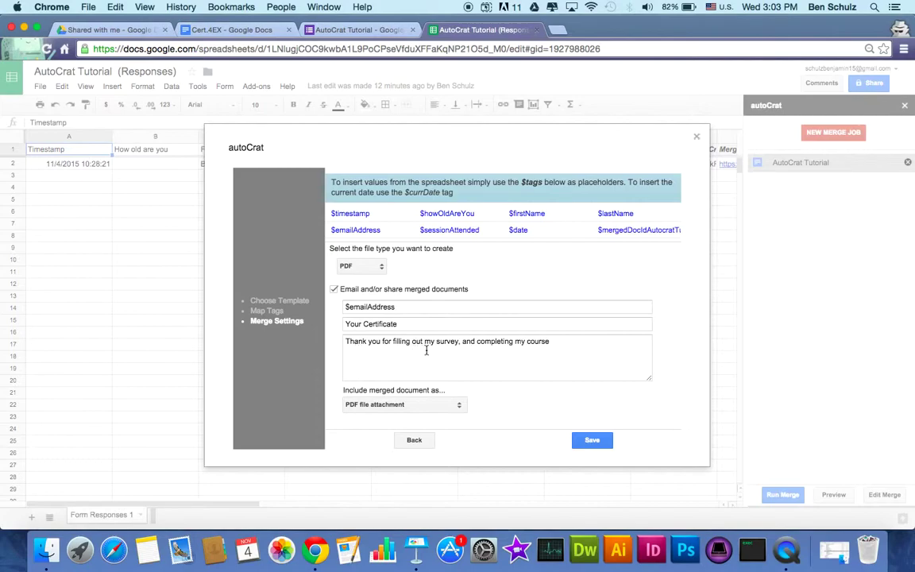
left_click(552, 322)
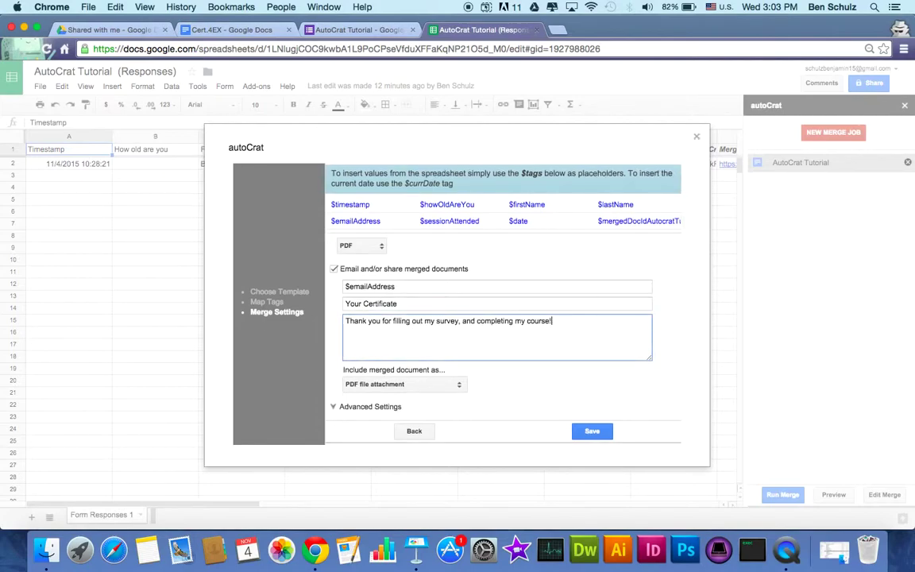
left_click(461, 387)
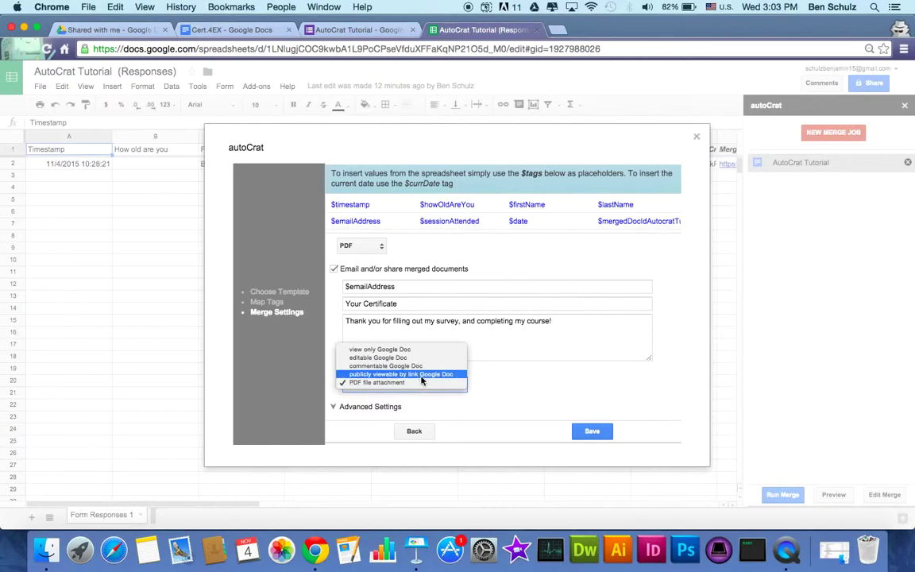
left_click(494, 398)
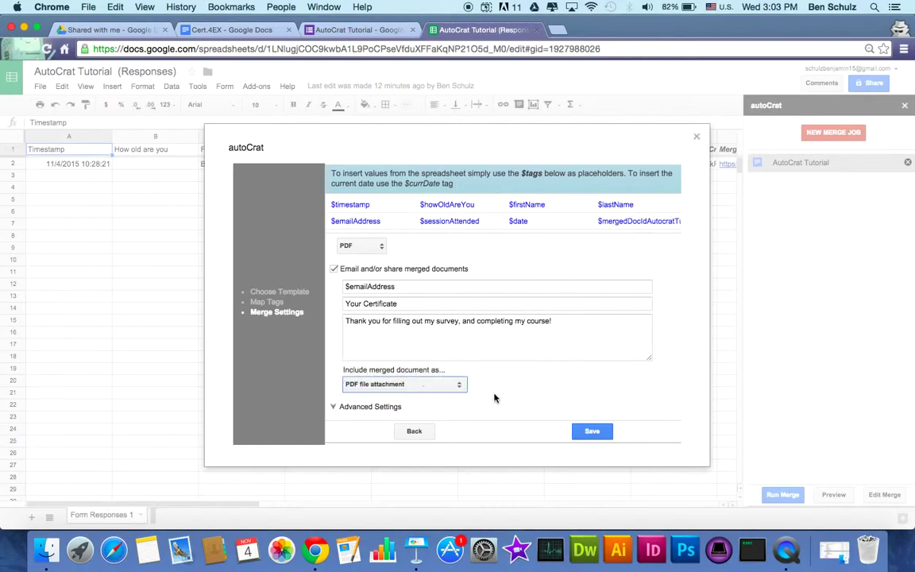
left_click(334, 406)
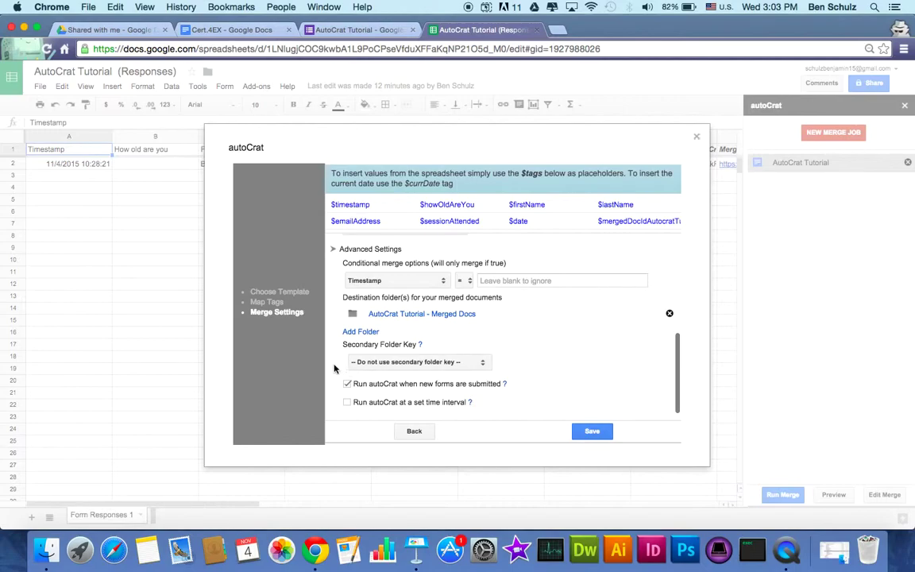
Run the merge on new form submissions, with the merge condition column left on Timestamp
left_click(348, 385)
left_click(438, 279)
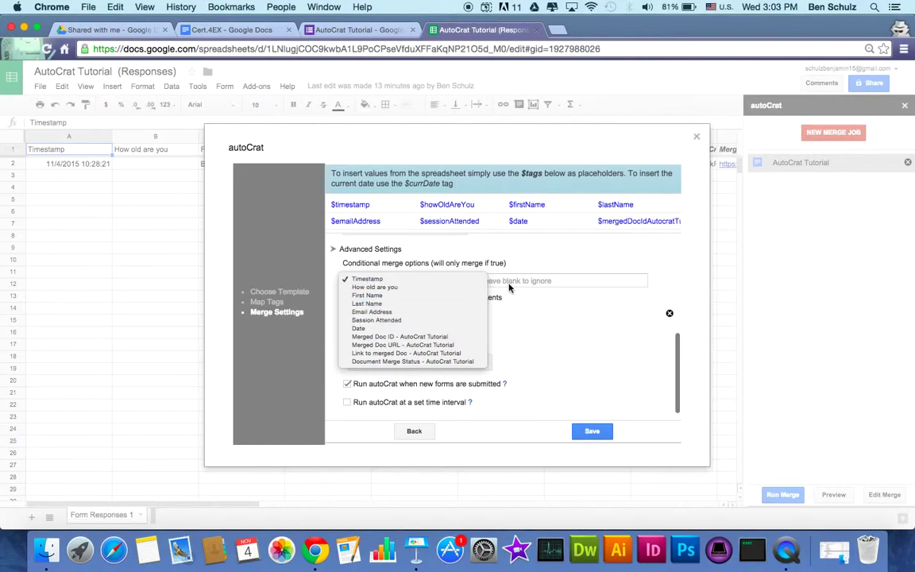
left_click(422, 312)
left_click(501, 281)
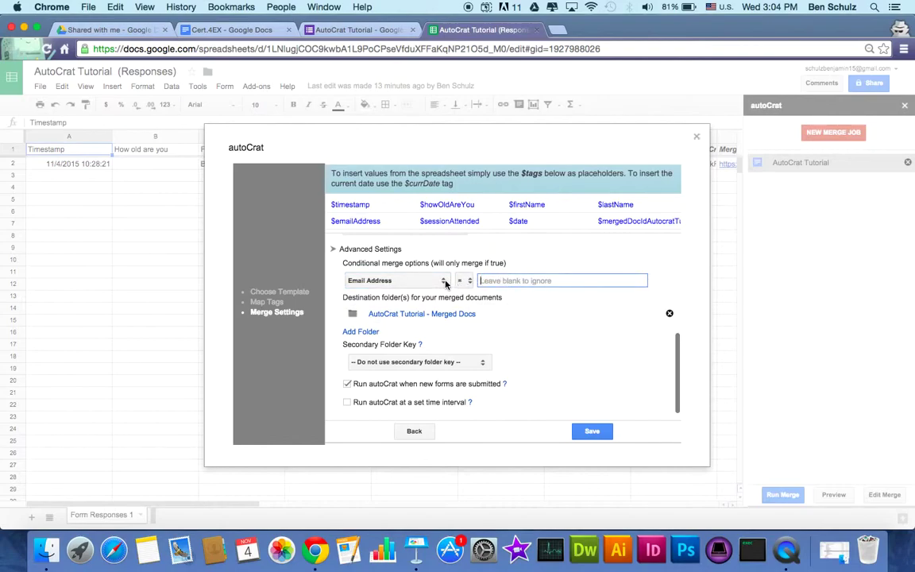
left_click(441, 281)
left_click(408, 249)
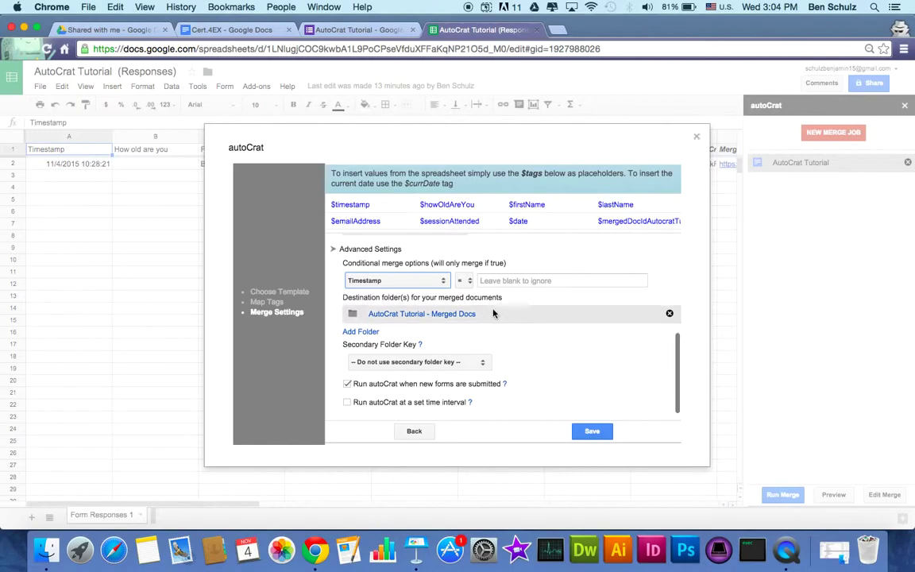
Save the autoCrat merge job settings
mouse_move(552, 274)
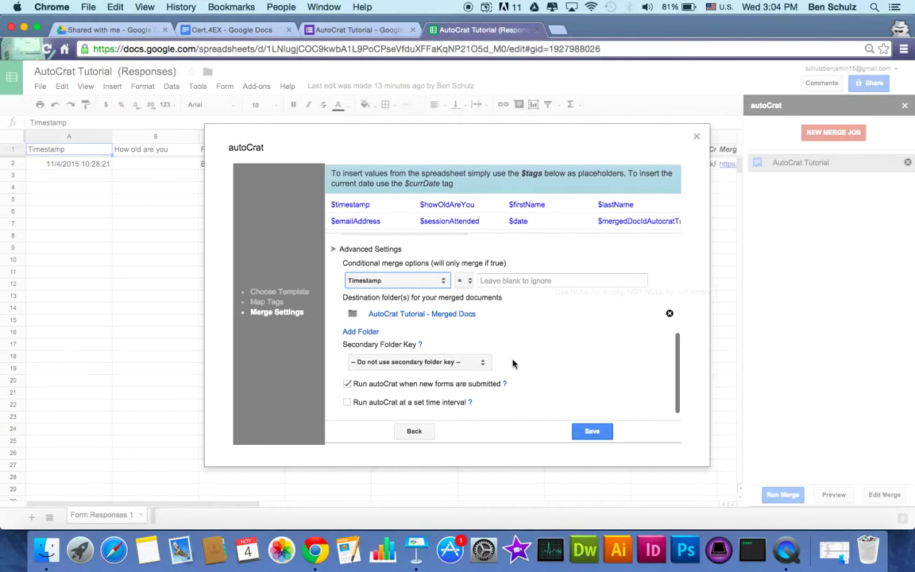
scroll(484, 309, "up", 5)
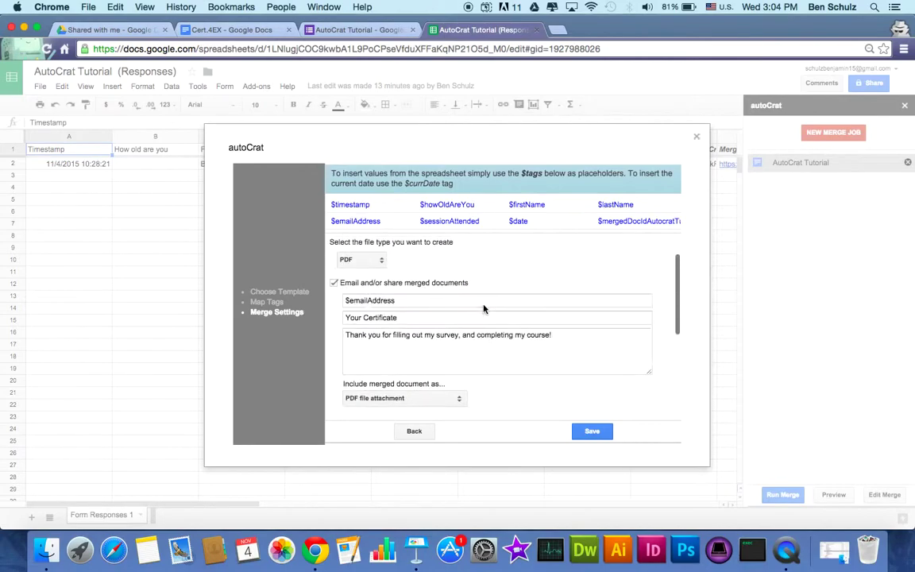
left_click(599, 441)
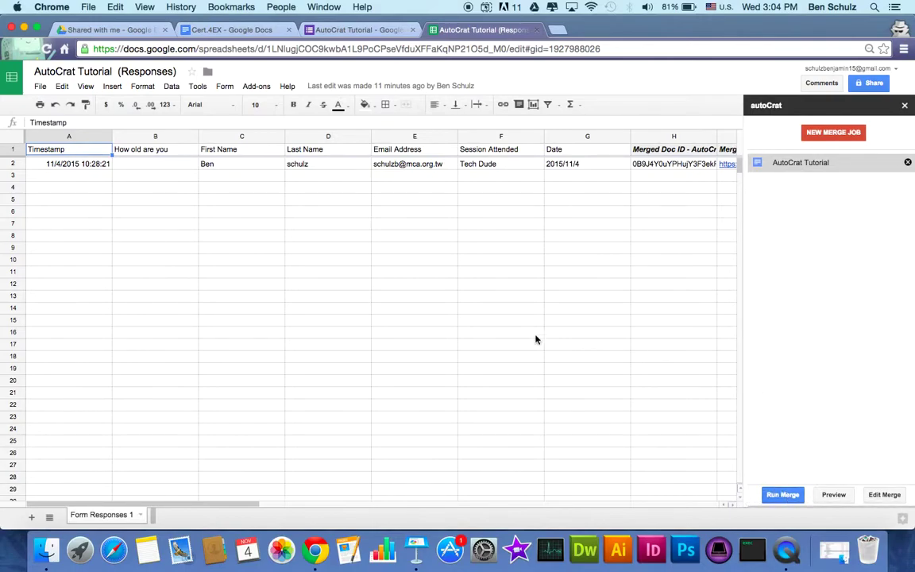
After settings finish saving, switch to the AutoCrat Tutorial form editor
left_click(346, 30)
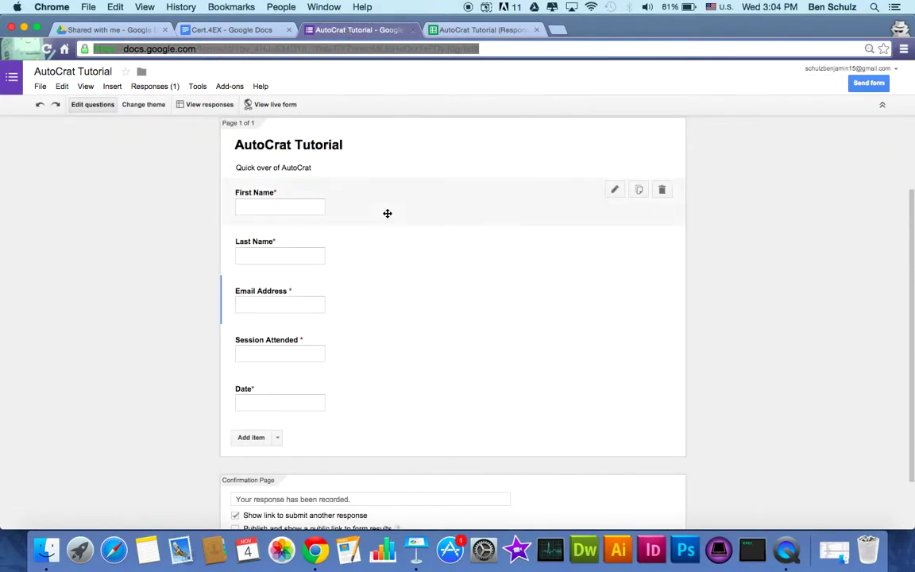
Open the form's Get pre-filled URL page from the Responses options
scroll(387, 213, "down", 2)
scroll(387, 213, "up", 3)
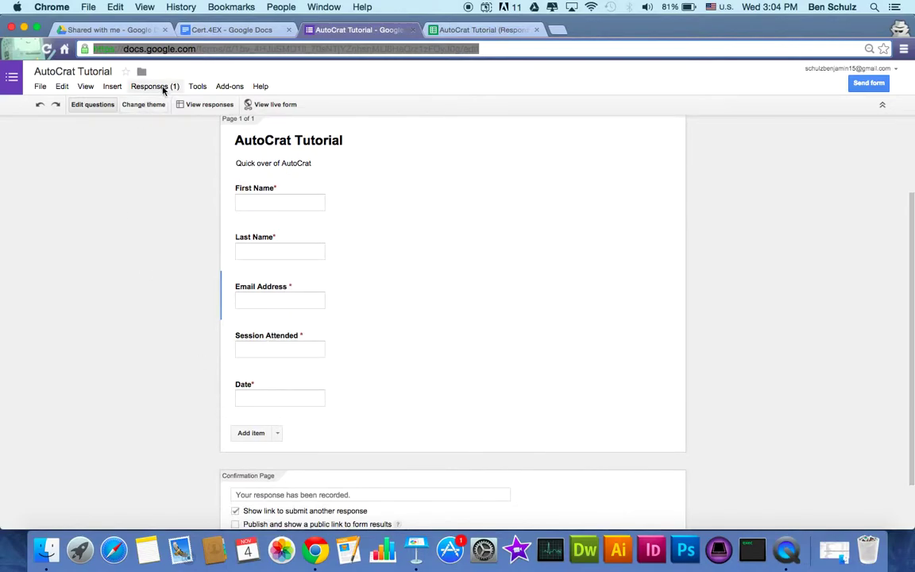
left_click(164, 87)
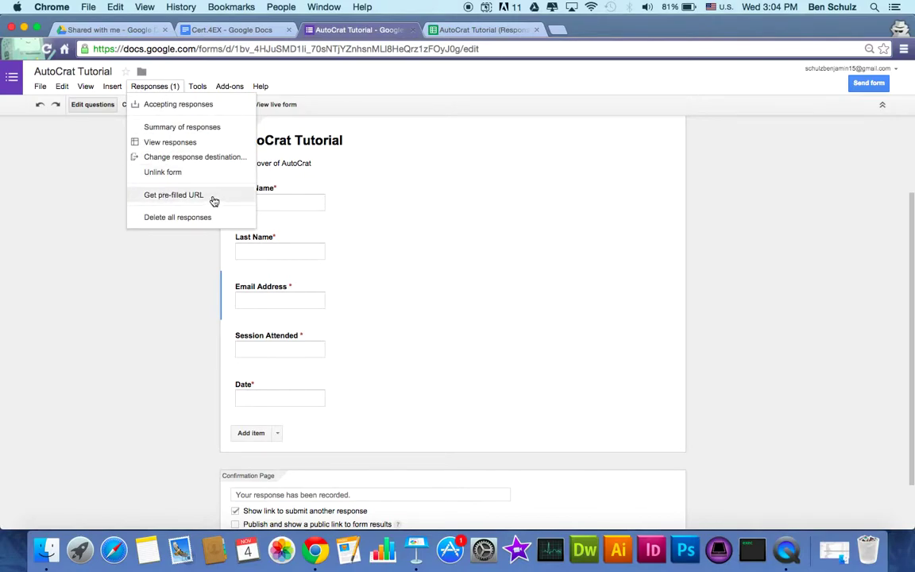
left_click(191, 195)
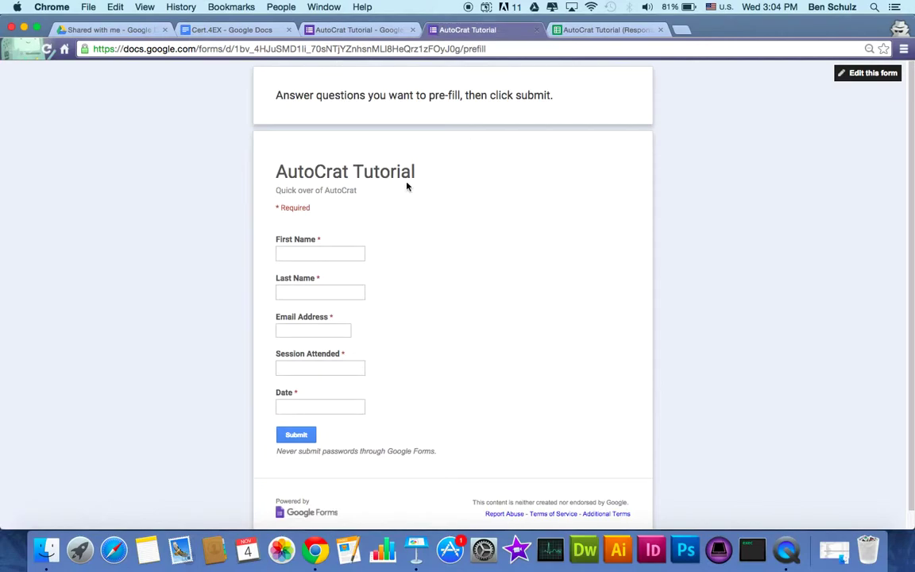
right_click(389, 183)
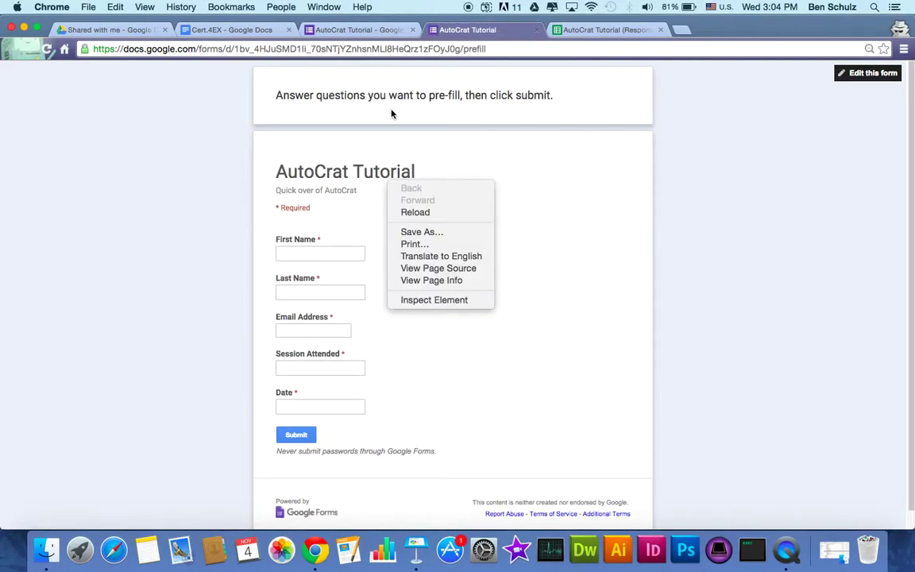
left_click(514, 104)
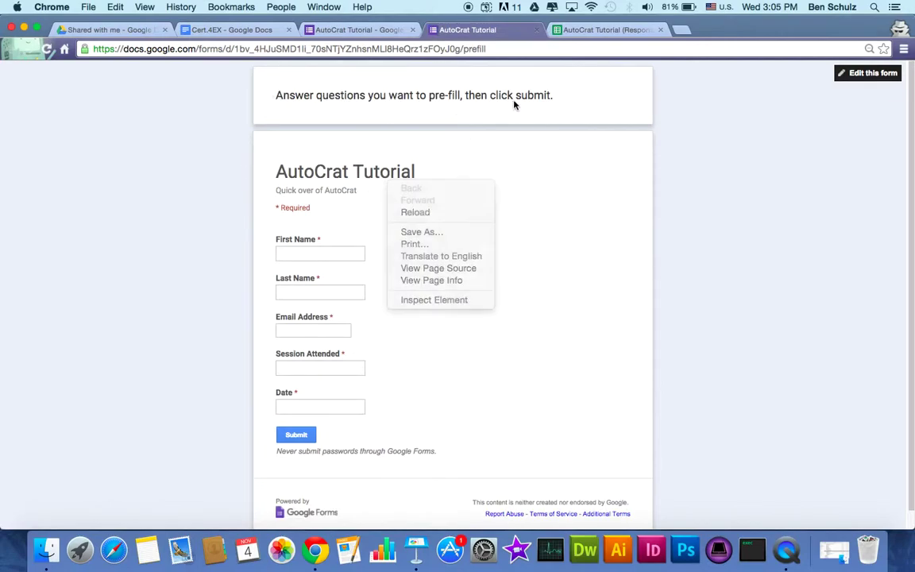
Pre-fill Session Attended 'Schulz Tech' and Date 2015/11/4, generate the link, and open an incognito tab
left_click(339, 371)
type("Schulz Tech")
key("Tab")
type("2015/1")
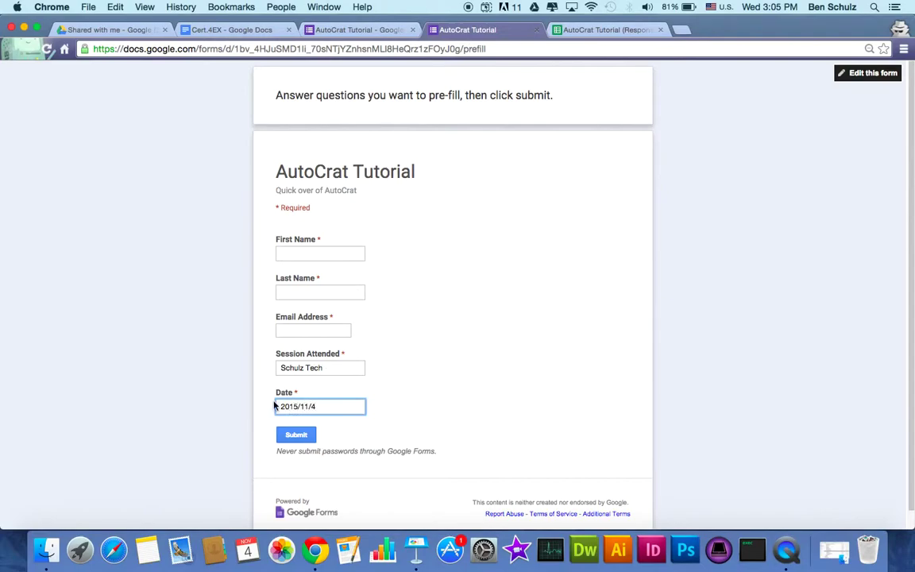
left_click(288, 435)
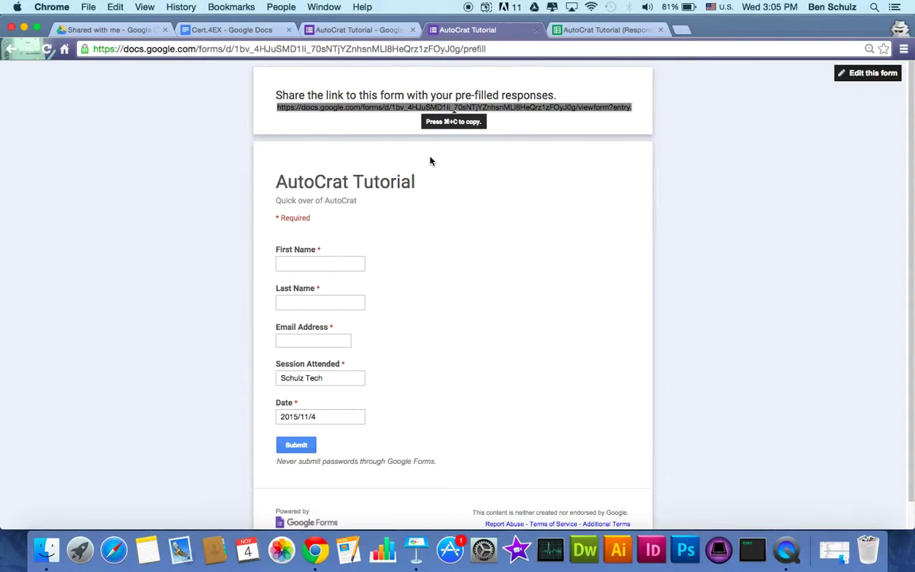
left_click(681, 31)
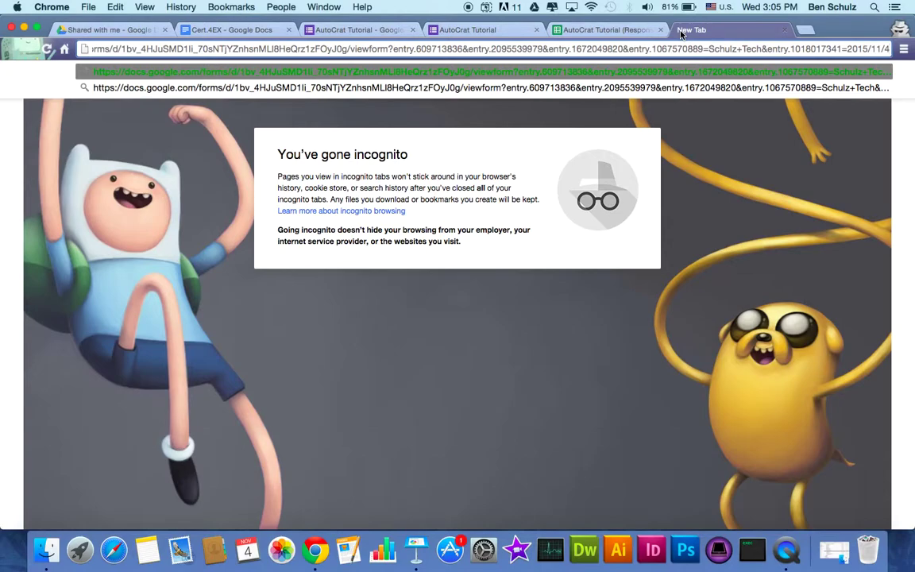
Load the pre-filled form and submit a test response with a first name, last name and email address
key("Return")
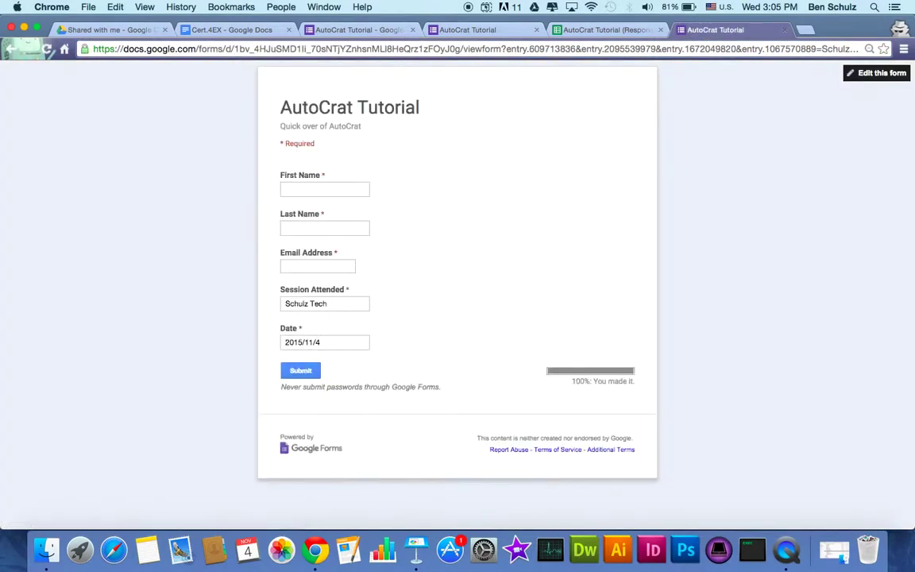
left_click(290, 183)
type("Jasmin")
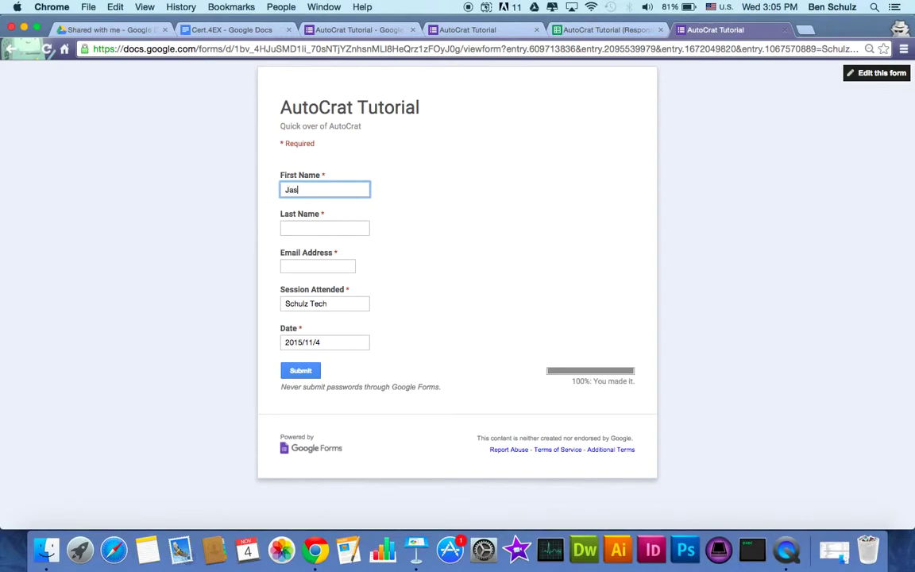
key("BackSpace")
key("BackSpace")
key("BackSpace")
key("BackSpace")
key("BackSpace")
key("BackSpace")
key("Tab")
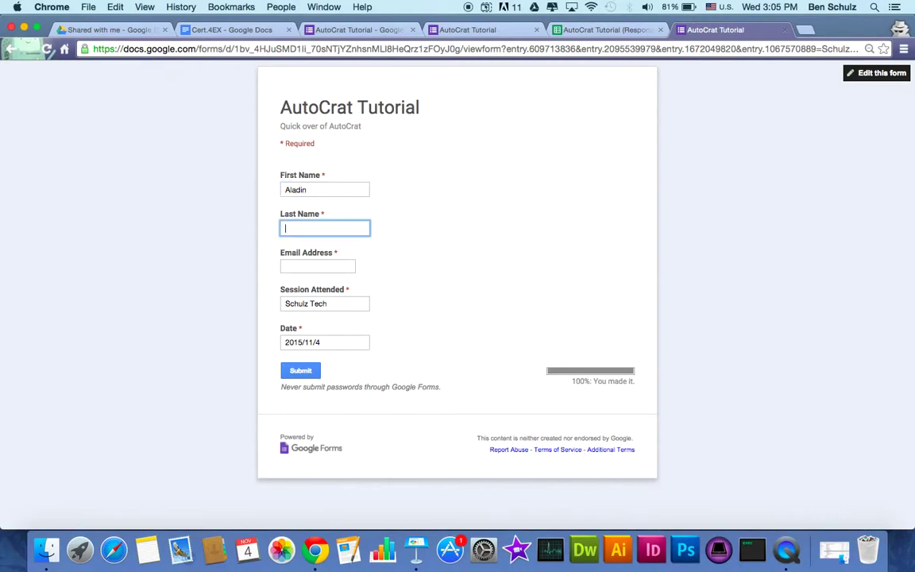
left_click(308, 265)
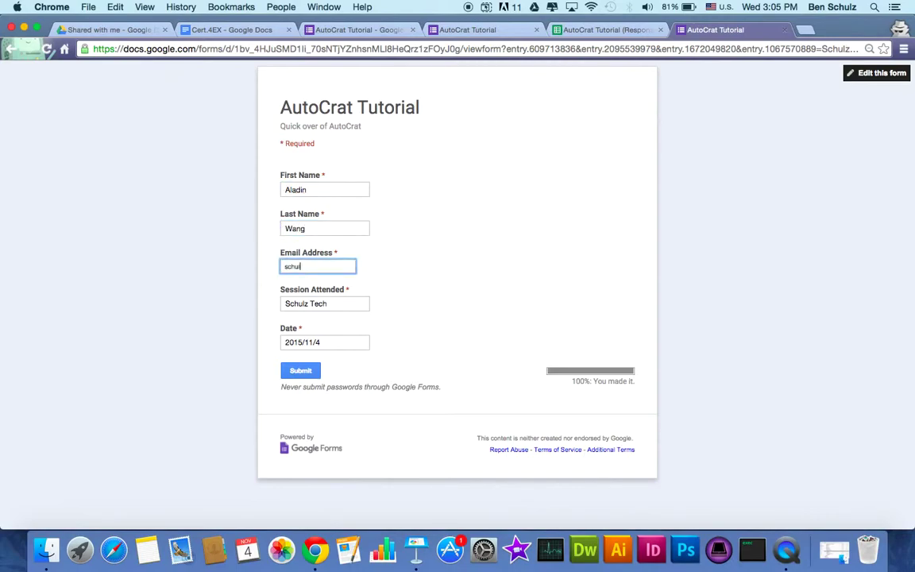
left_click(300, 372)
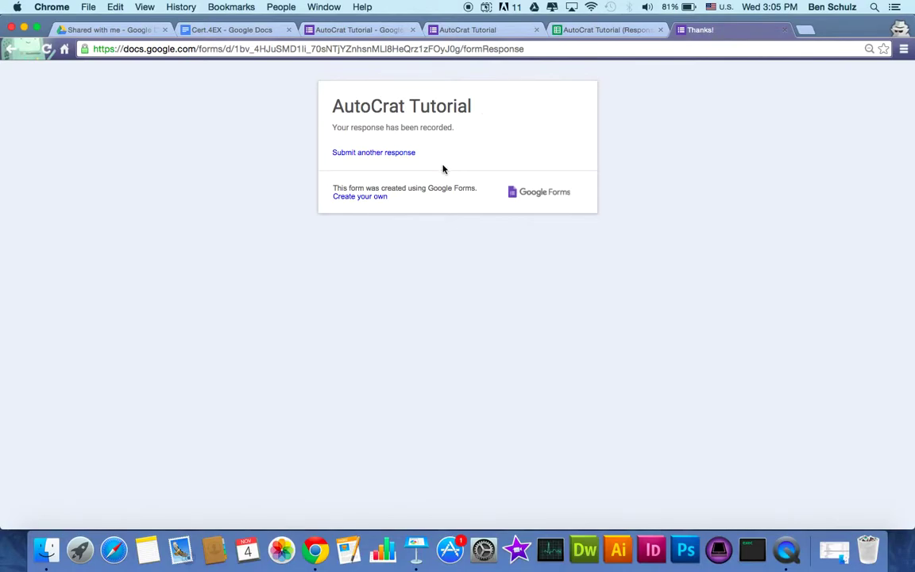
Close the confirmation tab, reload the Gmail inbox and open the 'Your Certificate' email
key("super+w")
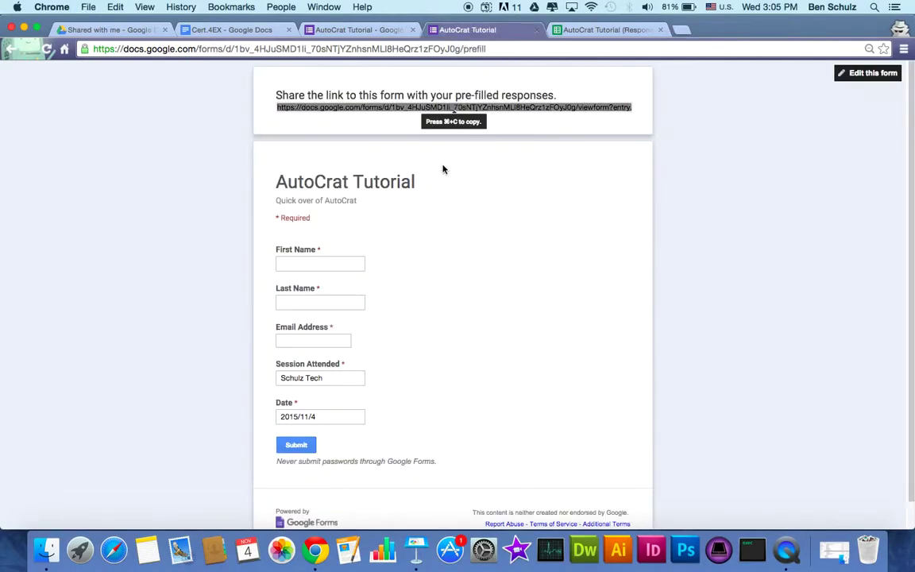
key("super+grave")
left_click(84, 32)
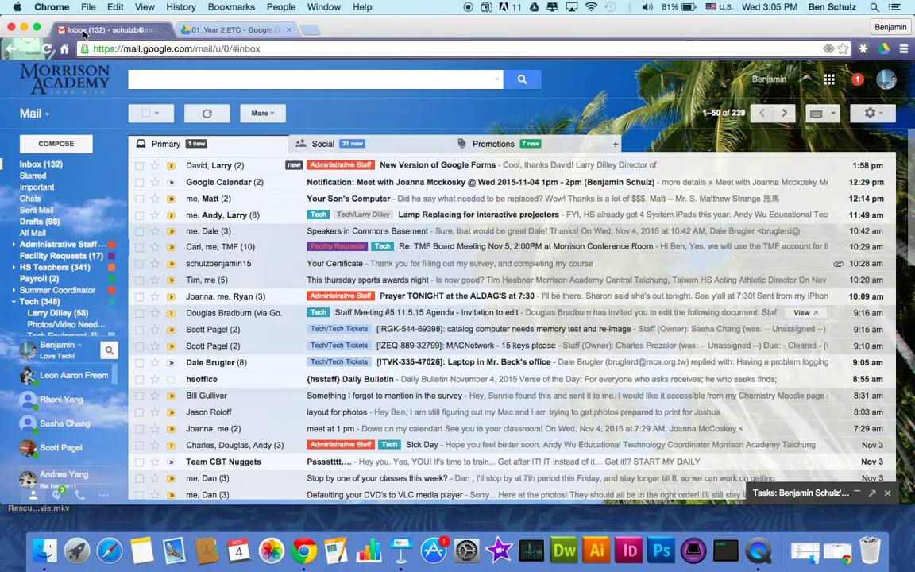
left_click(47, 49)
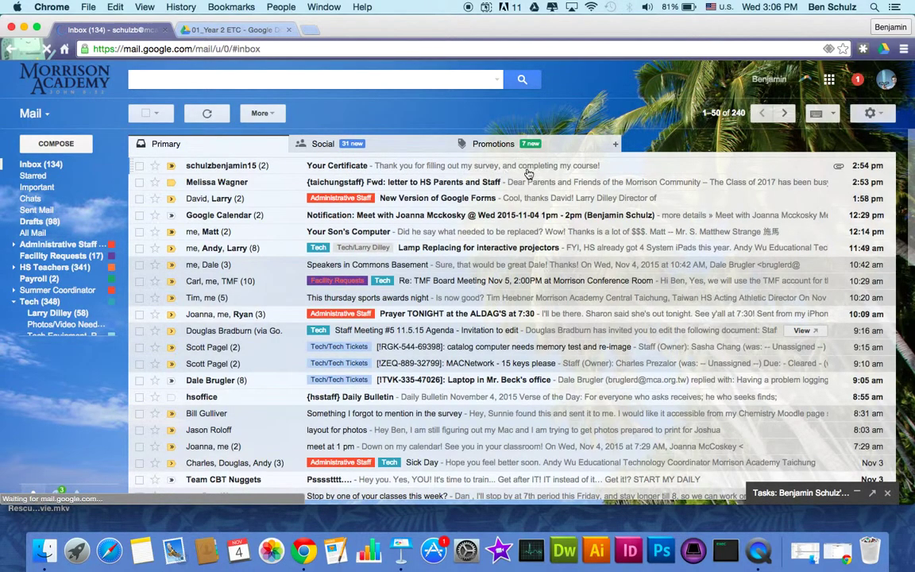
left_click(577, 170)
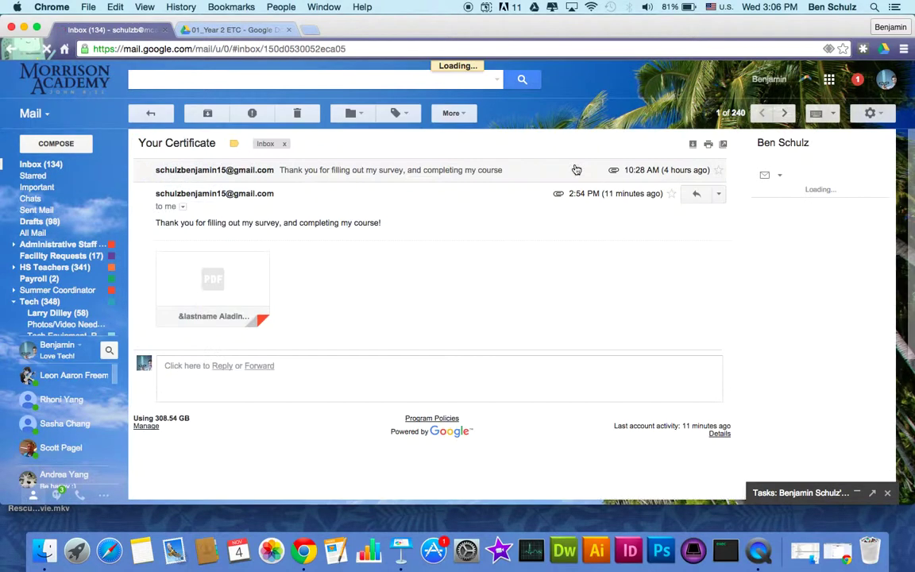
left_click(235, 282)
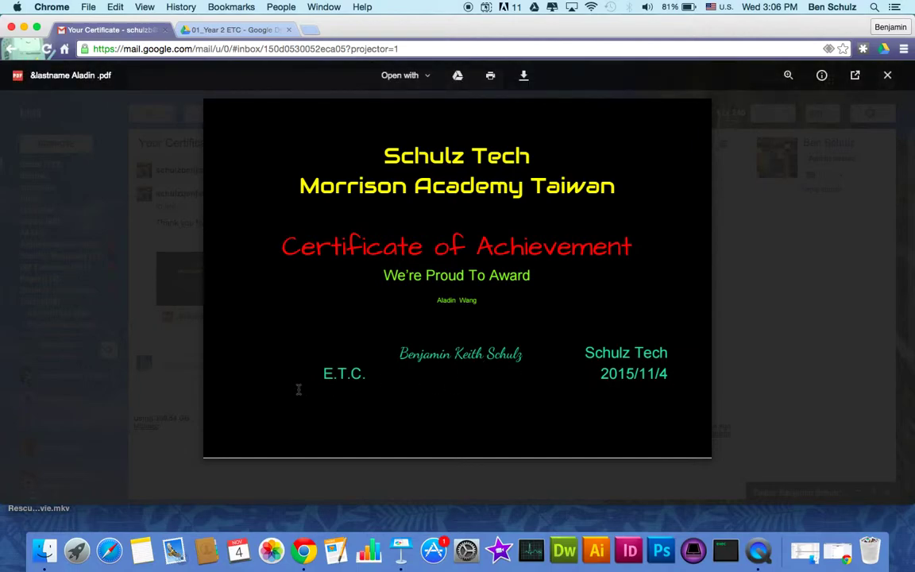
key("Escape")
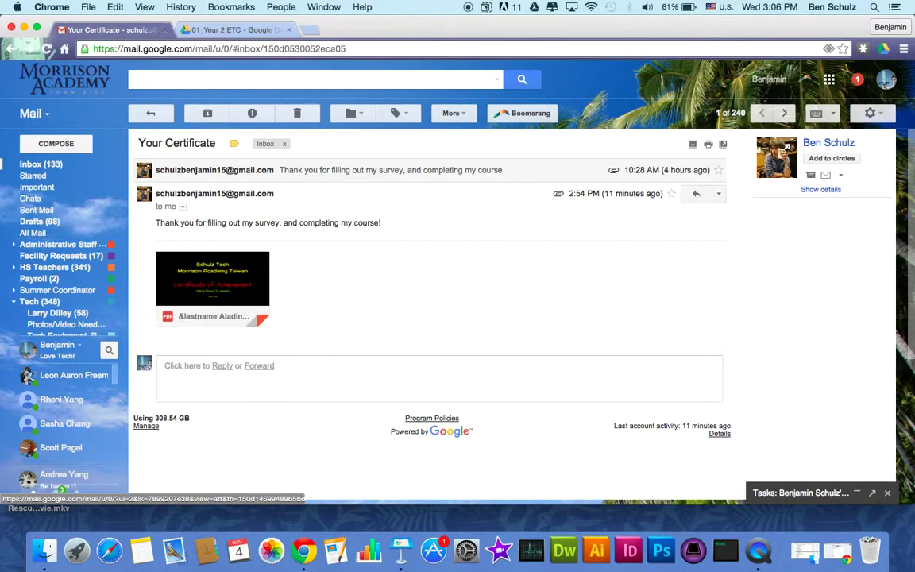
Restore the AutoCrat Tutorial pre-filled link window and copy the pre-filled link
left_click(805, 551)
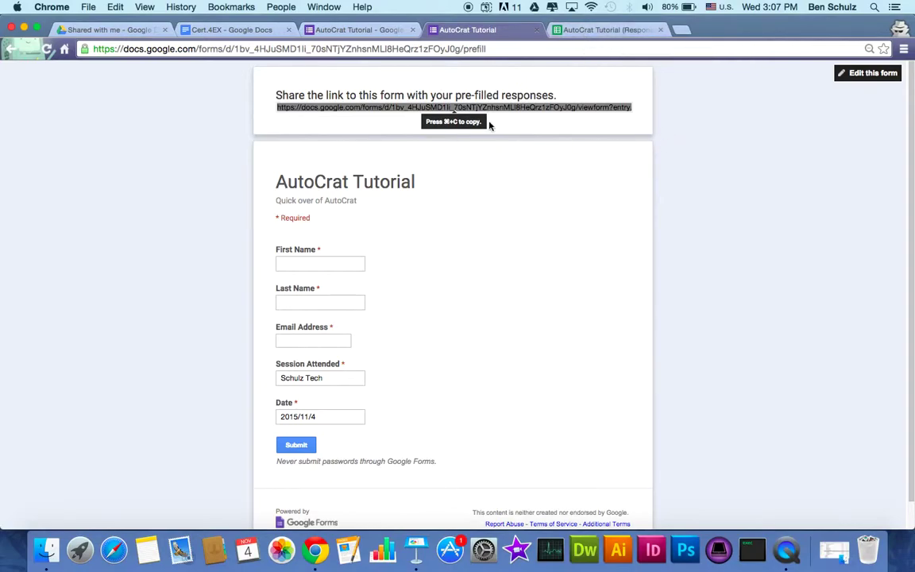
key("super+c")
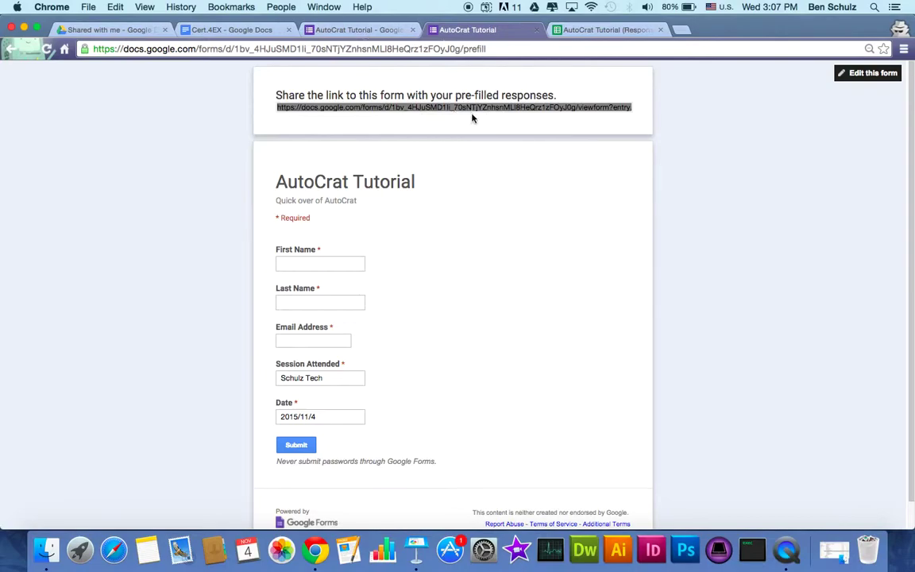